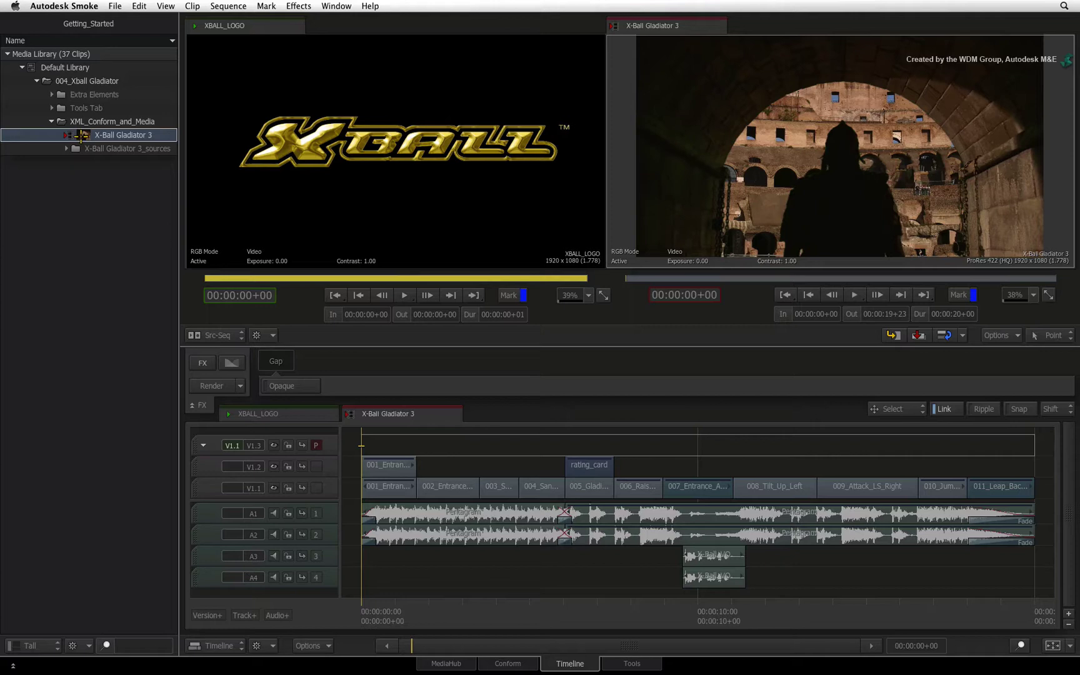
Flush the source media cache of the X-Ball Gladiator 3 sequence
{"action": "right_click", "coordinate": [79, 135]}
{"action": "mouse_move", "coordinate": [79, 145]}
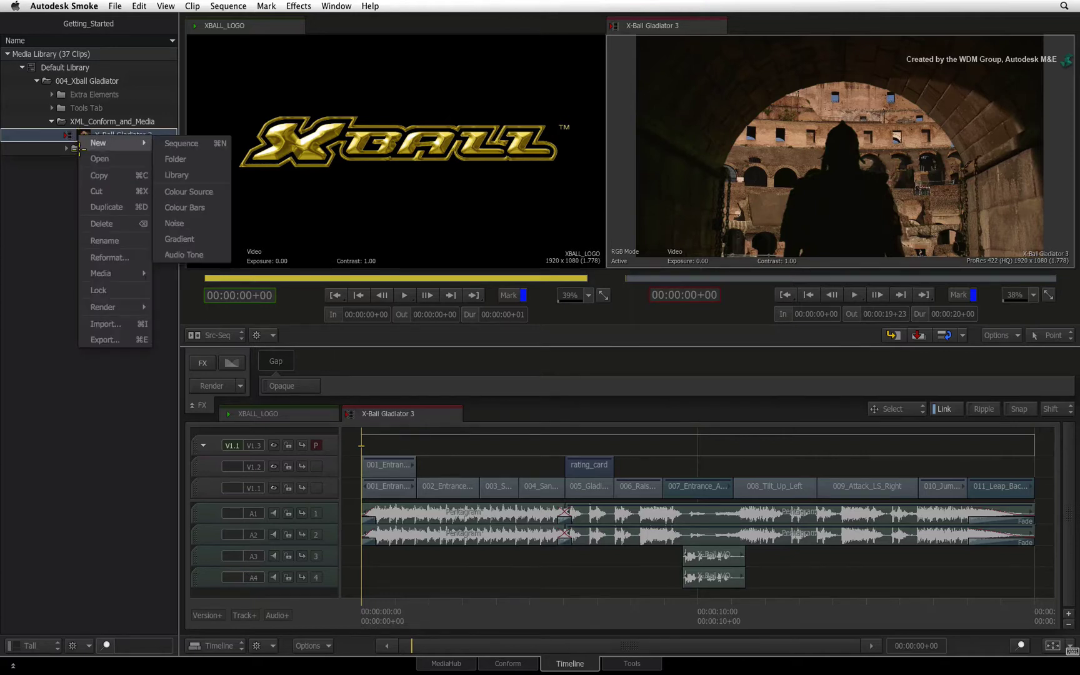
{"action": "mouse_move", "coordinate": [110, 273]}
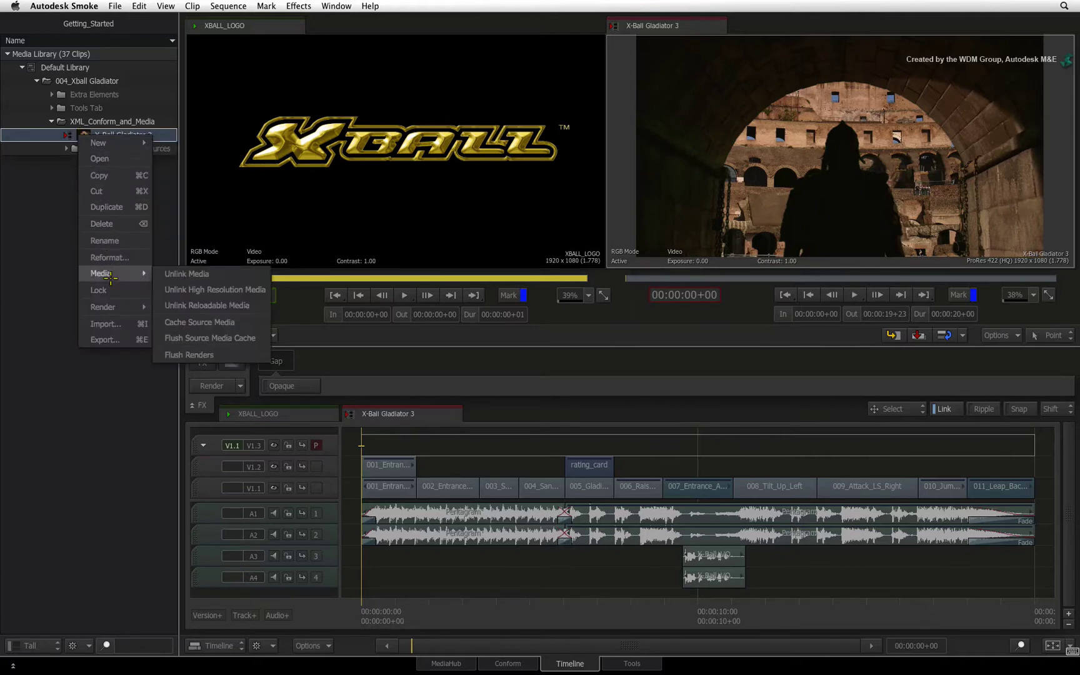
{"action": "left_click", "coordinate": [241, 343]}
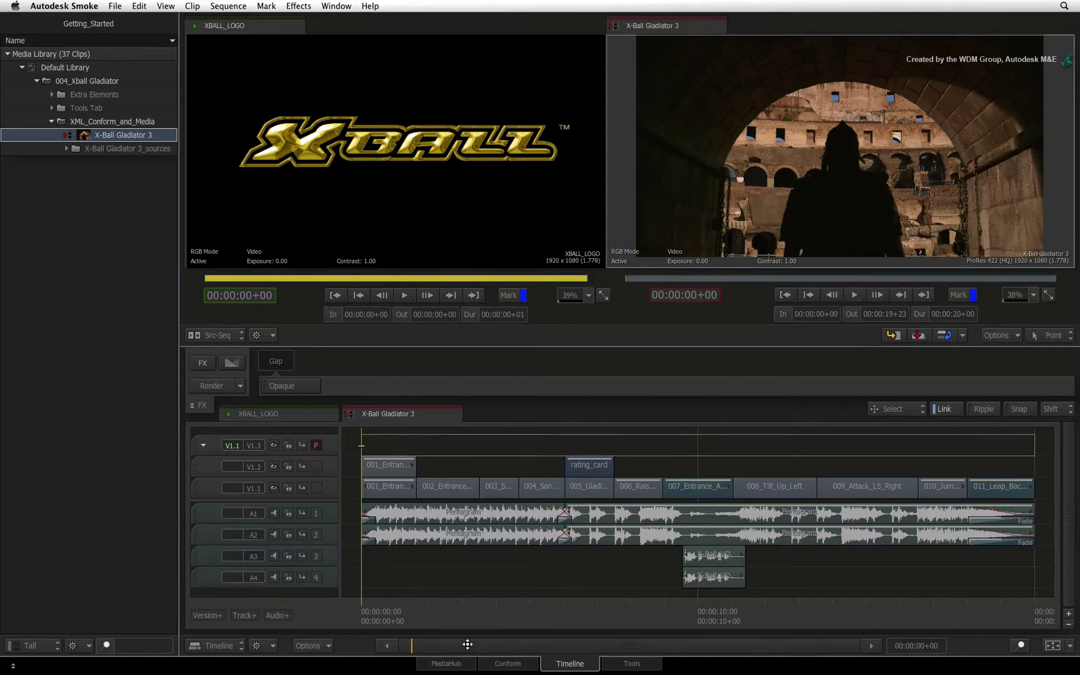
In MediaHub, browse Archives to SmokeTraining / Getting_Started_2013_ext1 / Getting Started Archive
{"action": "left_click", "coordinate": [469, 665]}
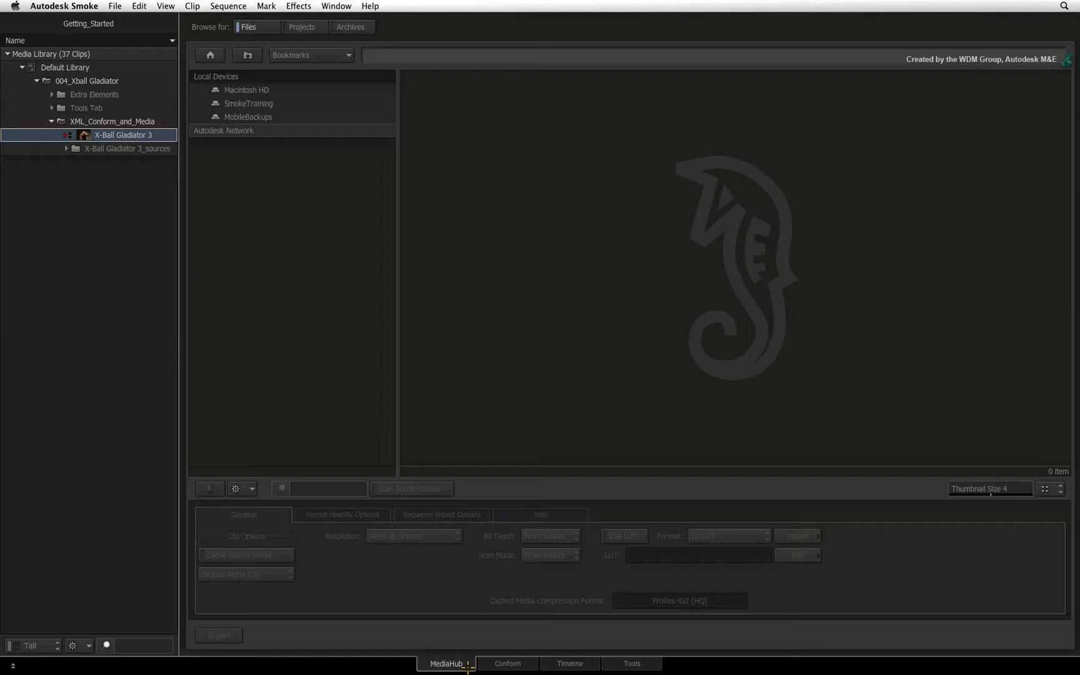
{"action": "left_click", "coordinate": [358, 27]}
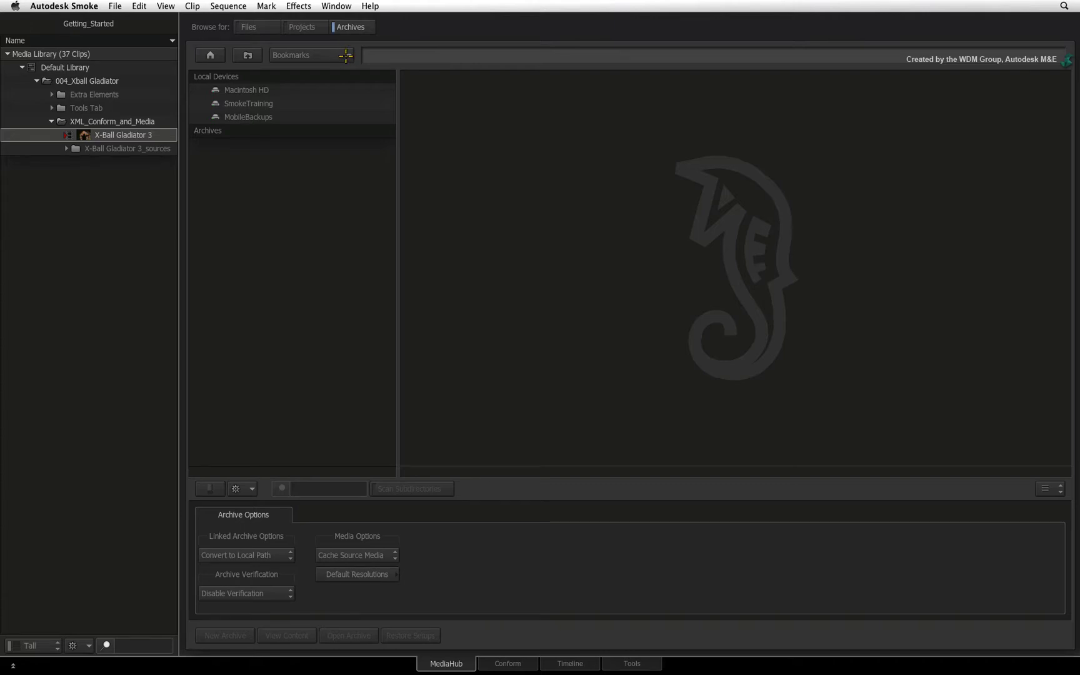
{"action": "left_click", "coordinate": [269, 103]}
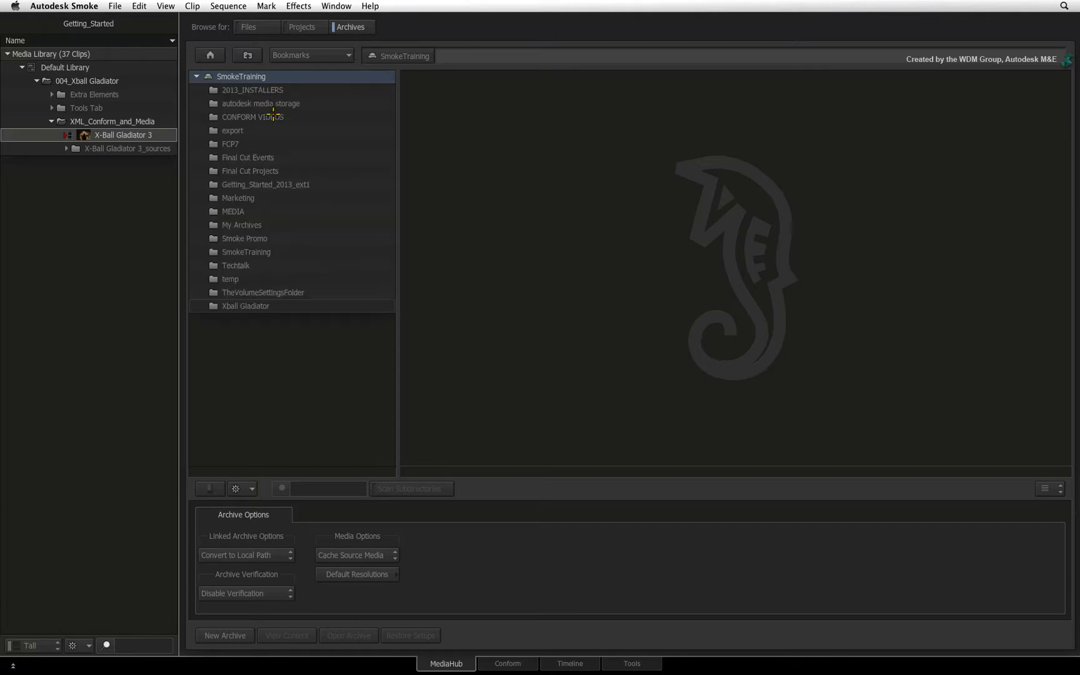
{"action": "double_click", "coordinate": [274, 184]}
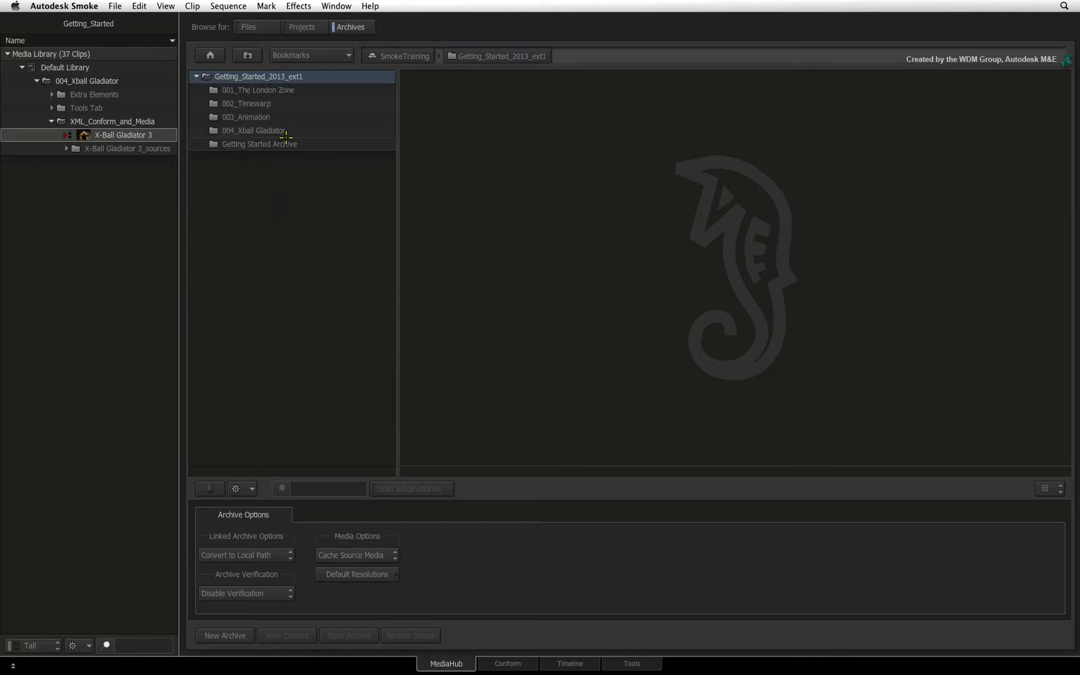
{"action": "double_click", "coordinate": [284, 145]}
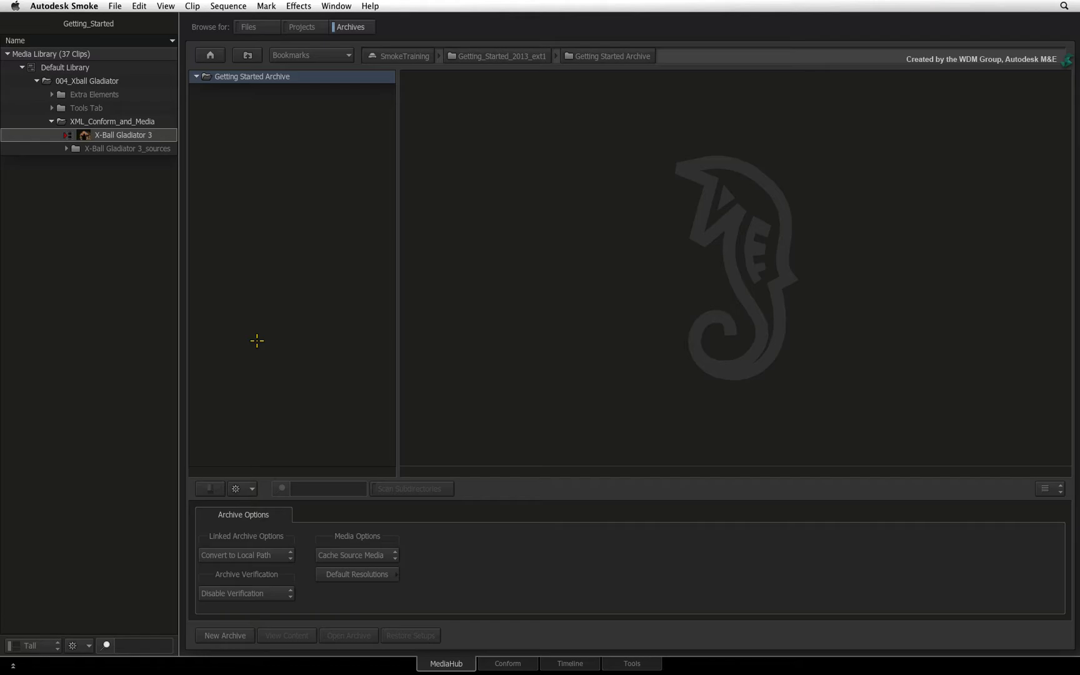
Set up a new archive named Getting_Started_Archive with Limit File Size on at 1GB (Default)
{"action": "left_click", "coordinate": [233, 636]}
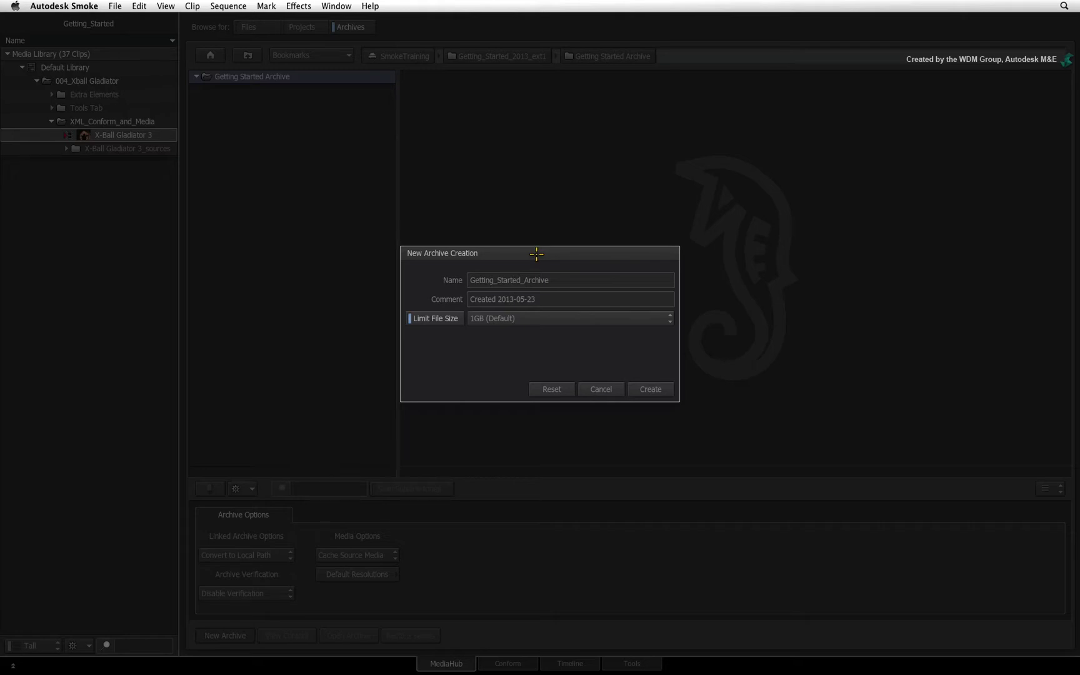
{"action": "left_click", "coordinate": [439, 319]}
{"action": "left_click", "coordinate": [439, 320]}
{"action": "left_click", "coordinate": [667, 321]}
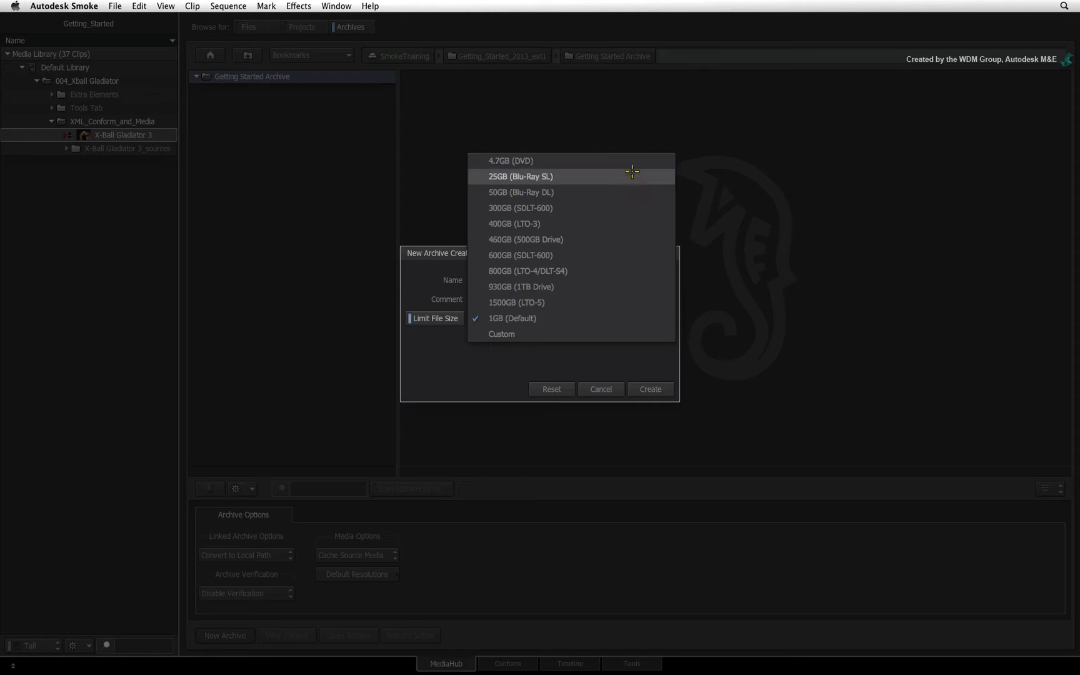
{"action": "left_click", "coordinate": [604, 318]}
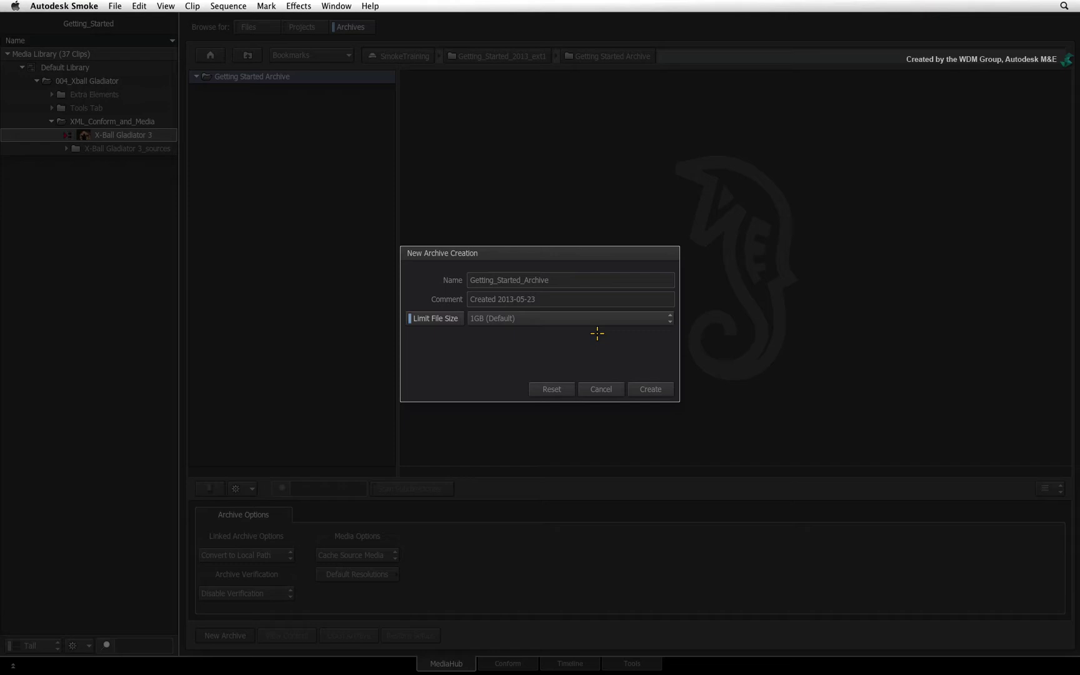
{"action": "left_click", "coordinate": [599, 321]}
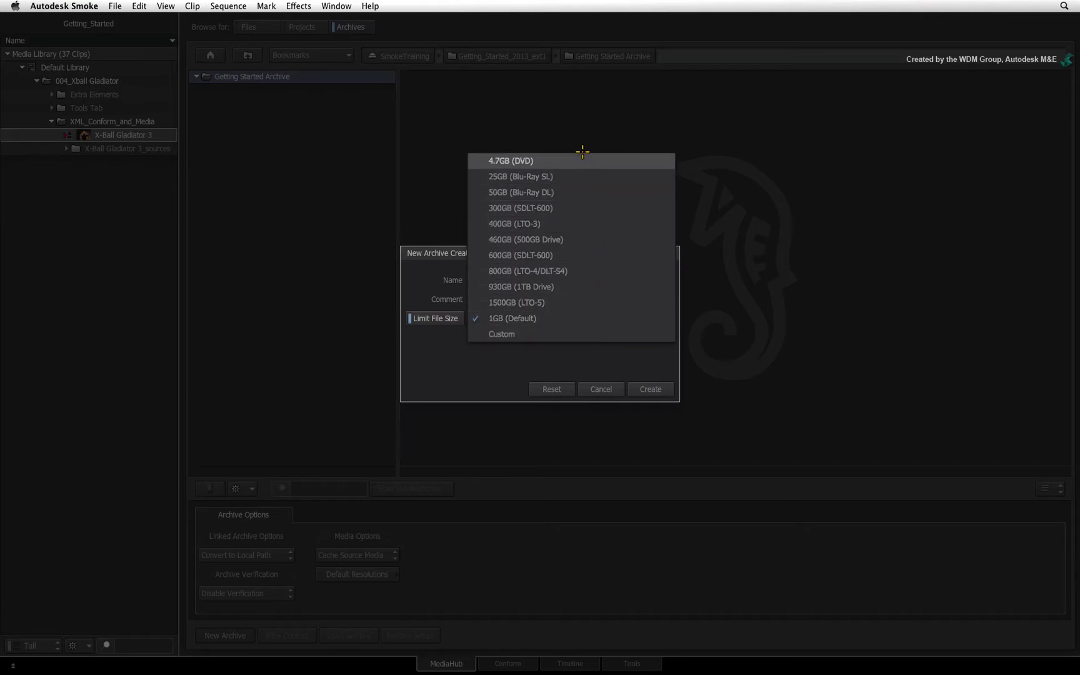
{"action": "left_click", "coordinate": [585, 133]}
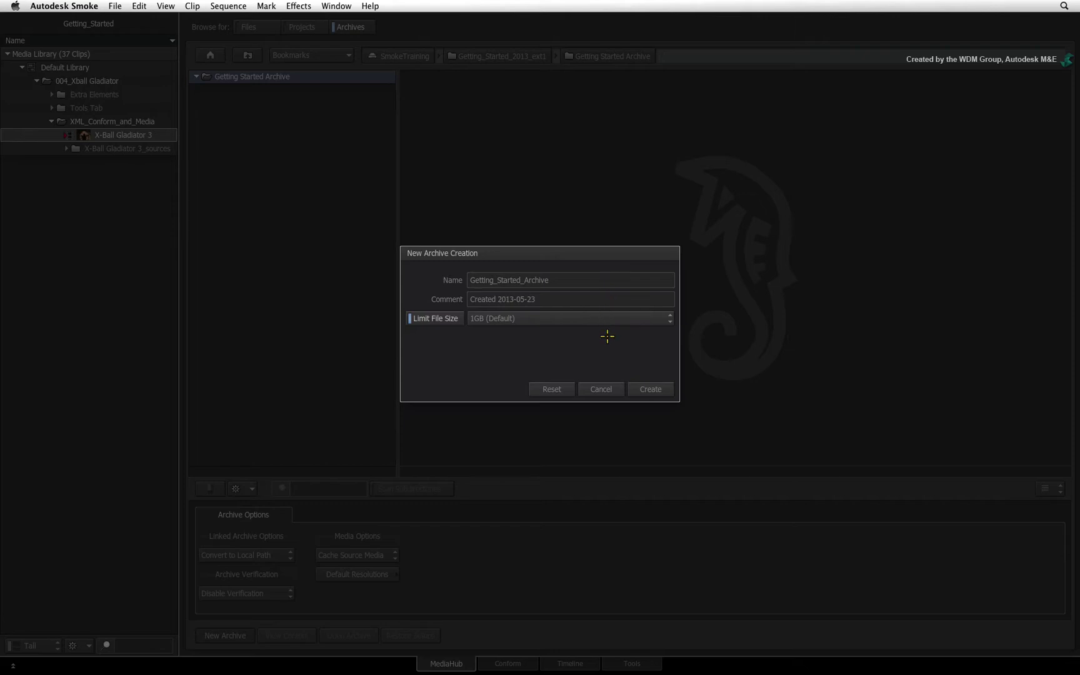
Create the Getting_Started_Archive archive and display its Archive Options
{"action": "left_click", "coordinate": [651, 390]}
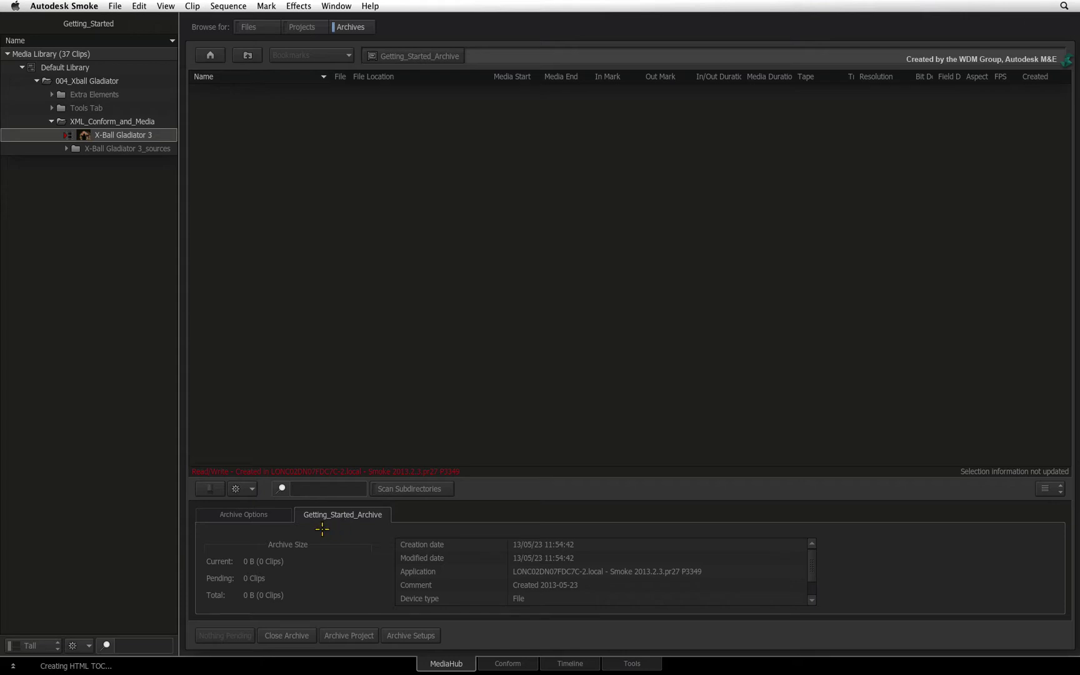
{"action": "left_click", "coordinate": [276, 515]}
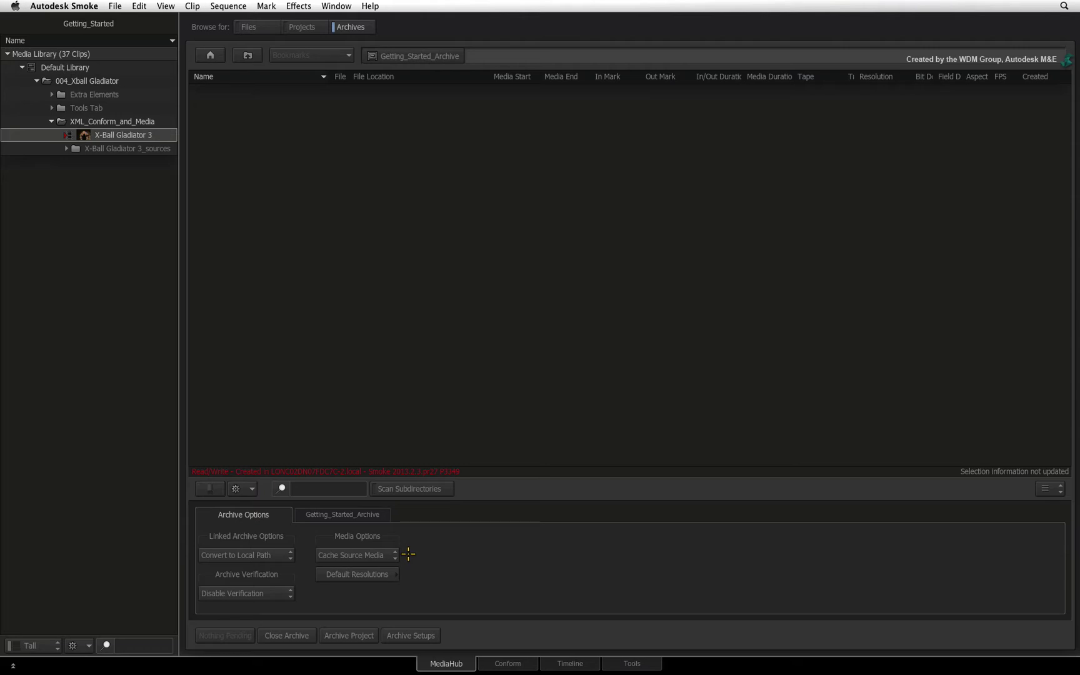
{"action": "left_click", "coordinate": [393, 555]}
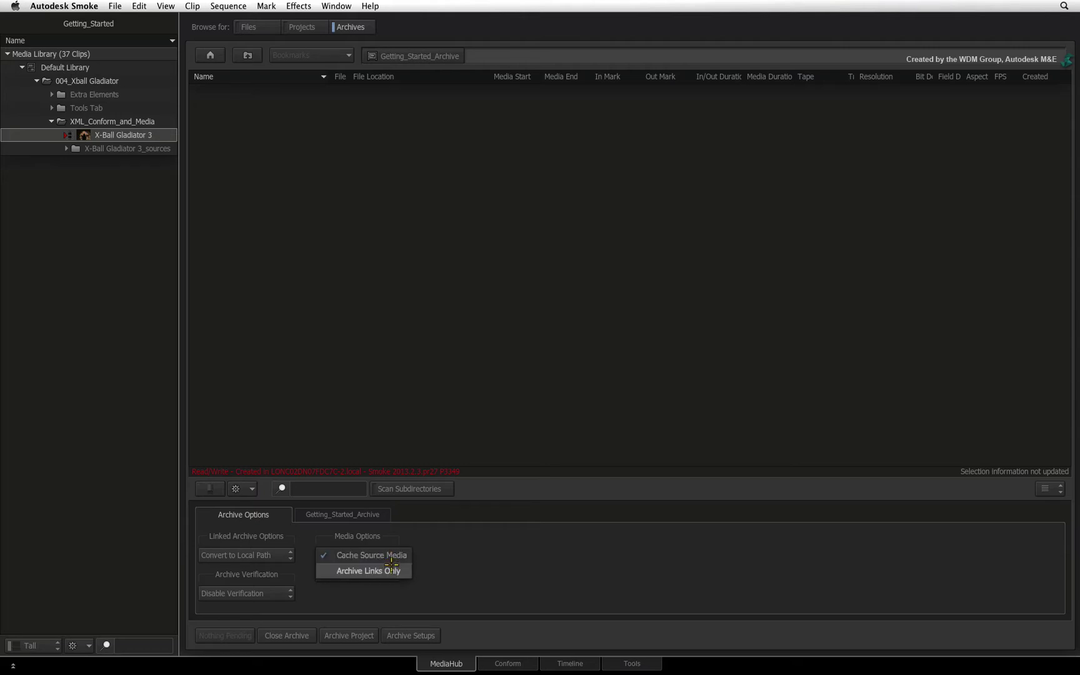
{"action": "left_click", "coordinate": [391, 570]}
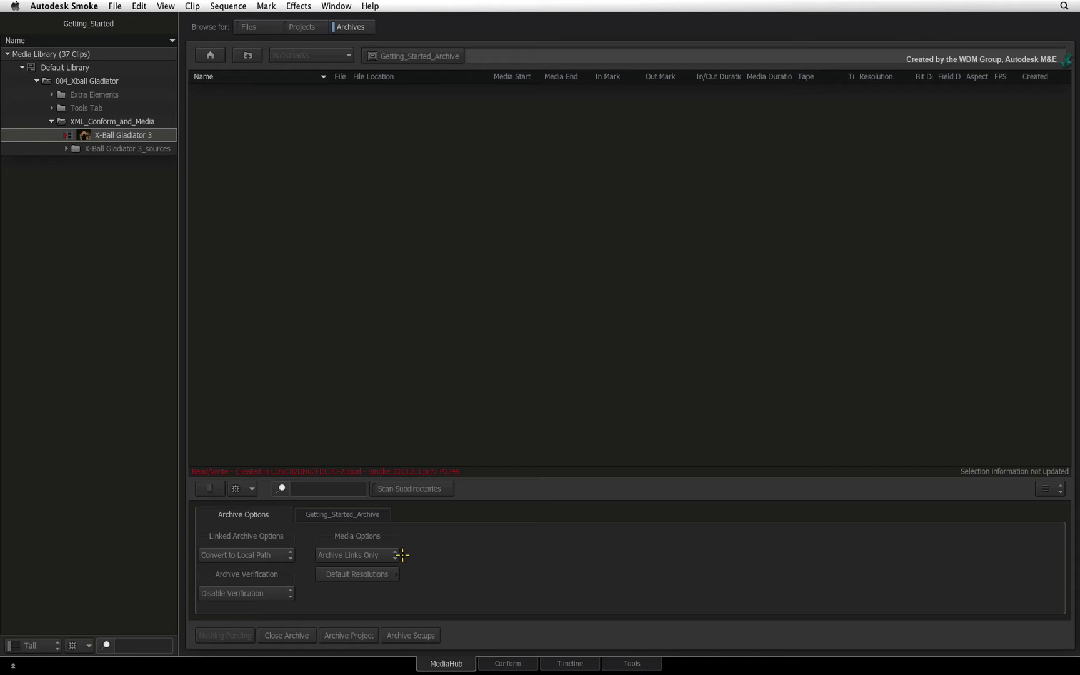
{"action": "left_click", "coordinate": [393, 554]}
{"action": "left_click", "coordinate": [393, 541]}
Archive the 6.64 GB Getting_Started project into Getting_Started_Archive, confirming the operation
{"action": "left_click", "coordinate": [344, 636]}
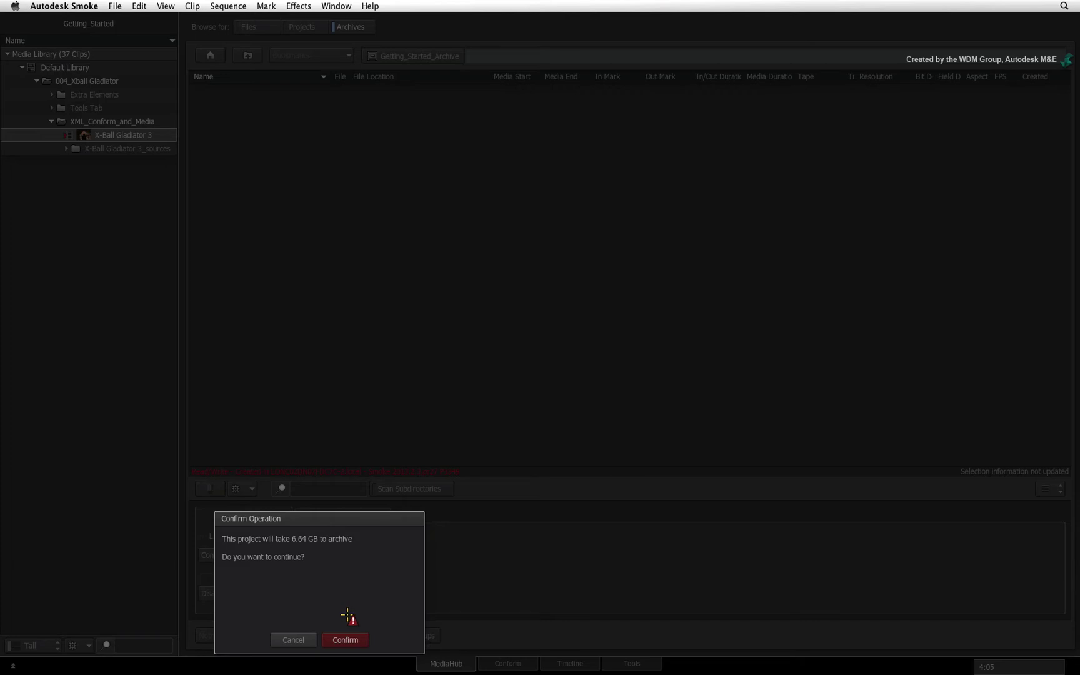
{"action": "left_click", "coordinate": [359, 639]}
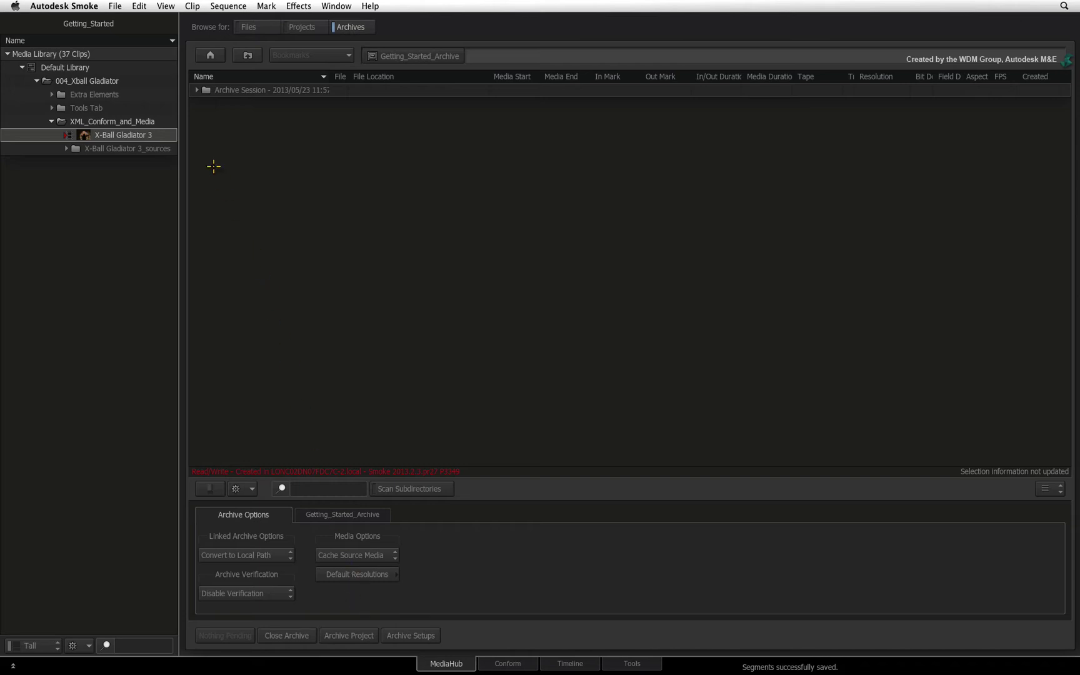
Expand Archive Session, Getting_Started, workspace and Media Library in the archive list
{"action": "left_click", "coordinate": [197, 90]}
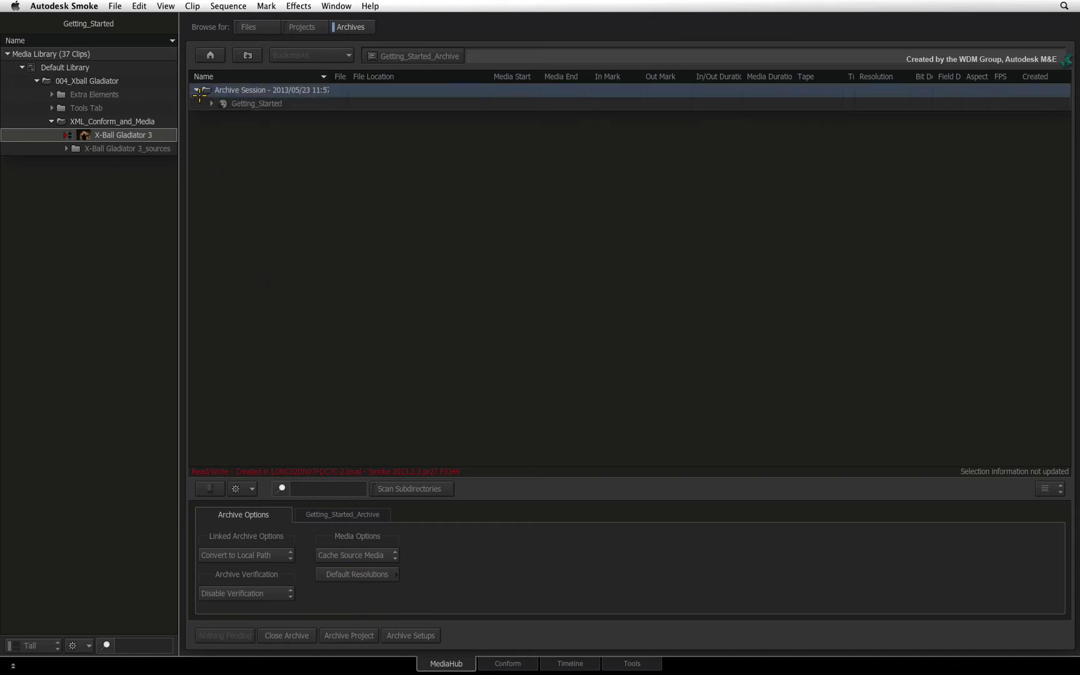
{"action": "left_click", "coordinate": [211, 103]}
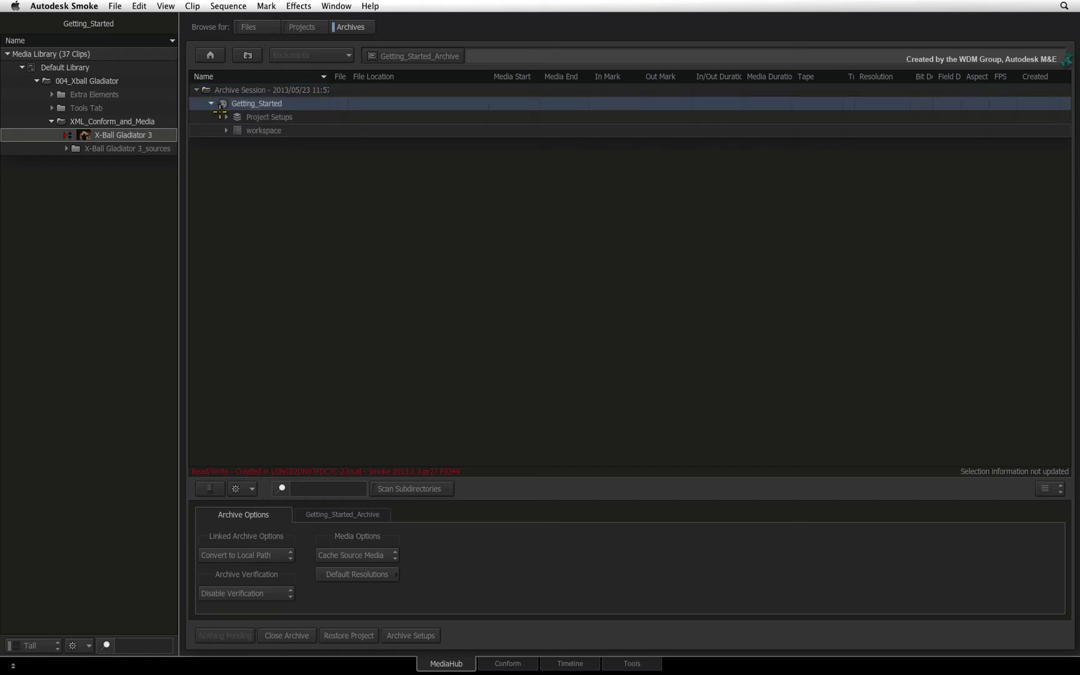
{"action": "left_click", "coordinate": [226, 130]}
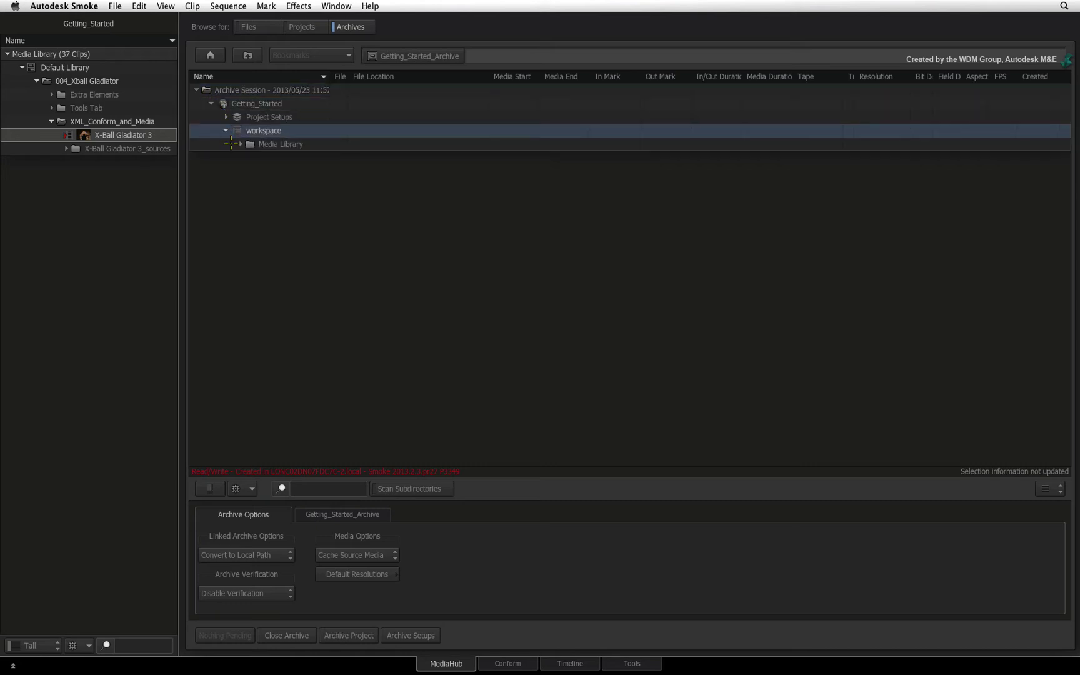
{"action": "left_click", "coordinate": [241, 144]}
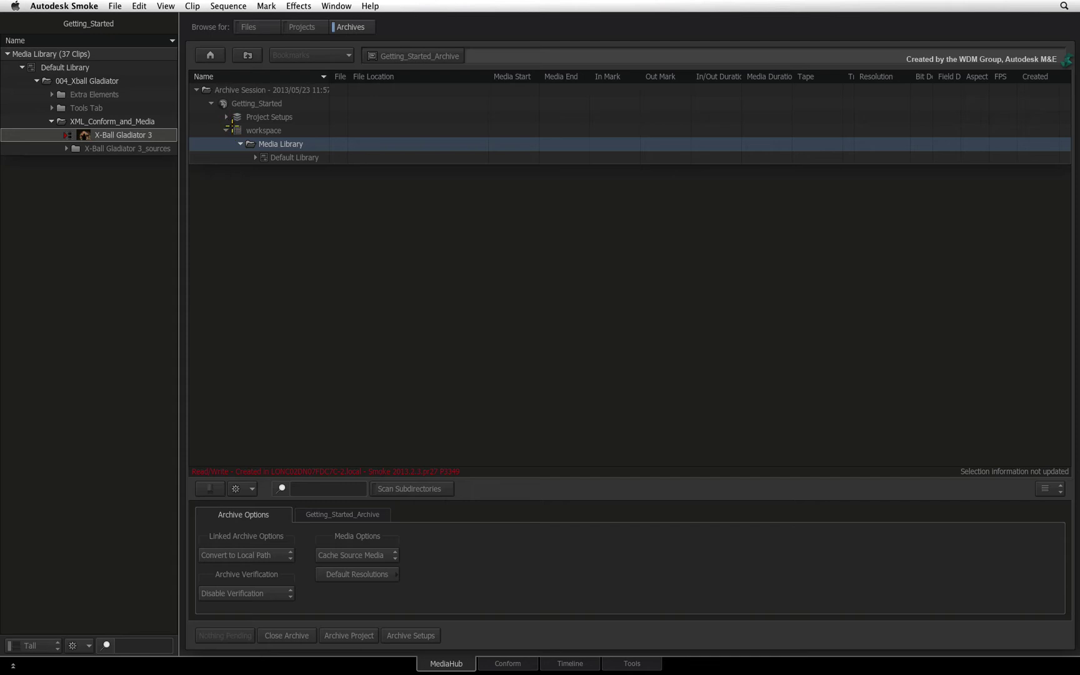
Close the open archive and select Getting_Started_Archive in the archive browser
{"action": "left_click", "coordinate": [287, 635]}
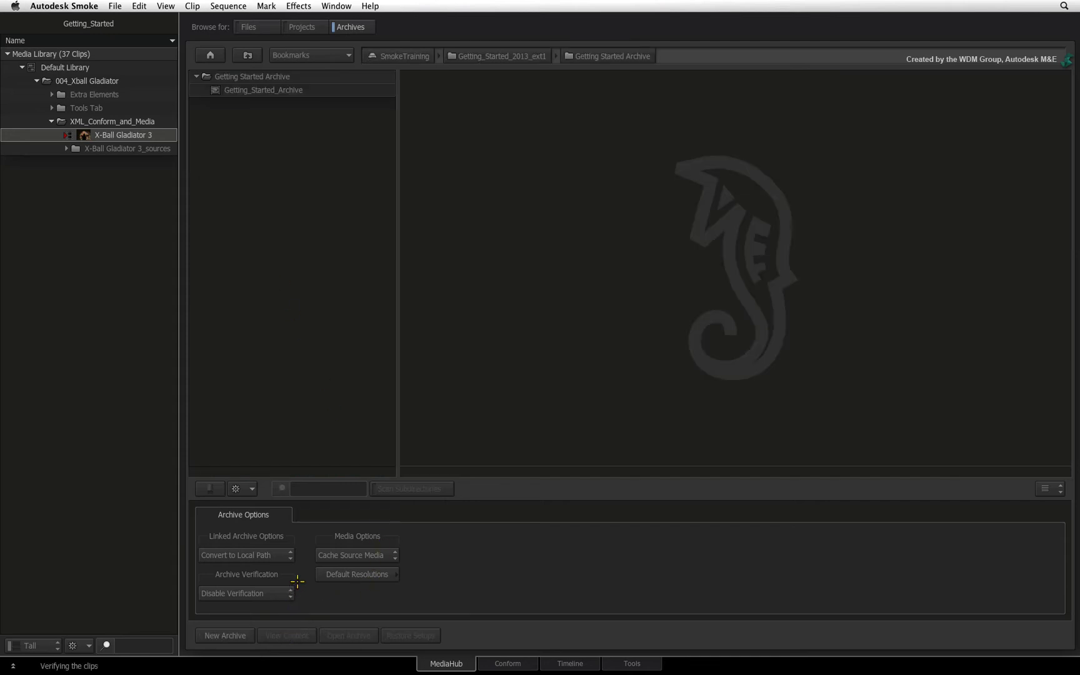
{"action": "left_click", "coordinate": [269, 90]}
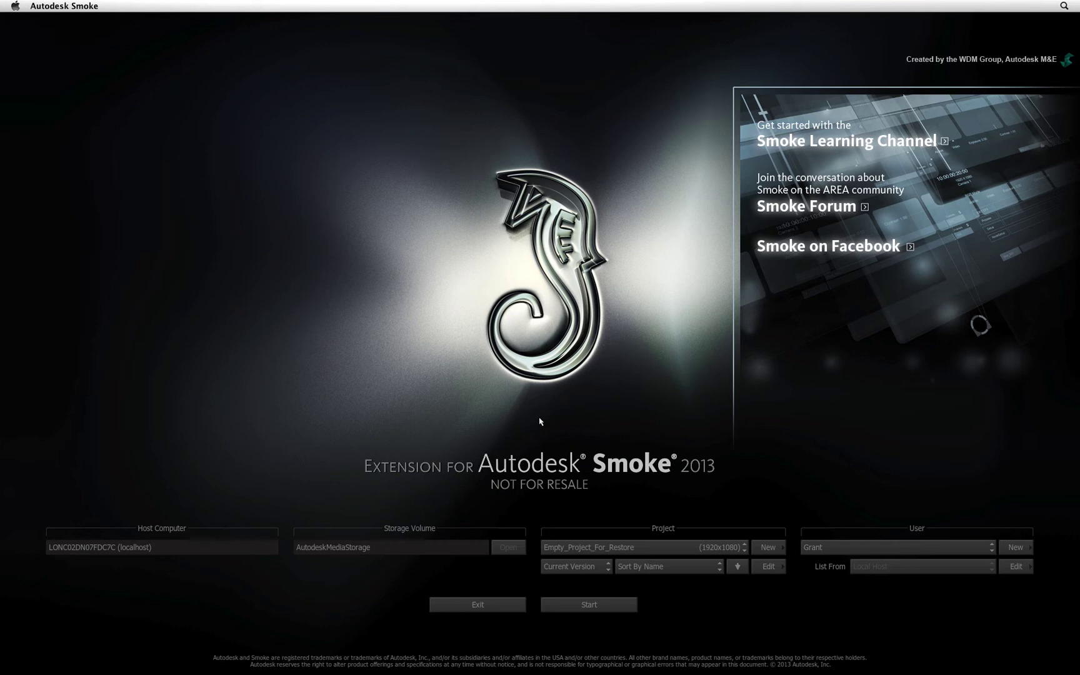
{"action": "key", "text": "super+Tab"}
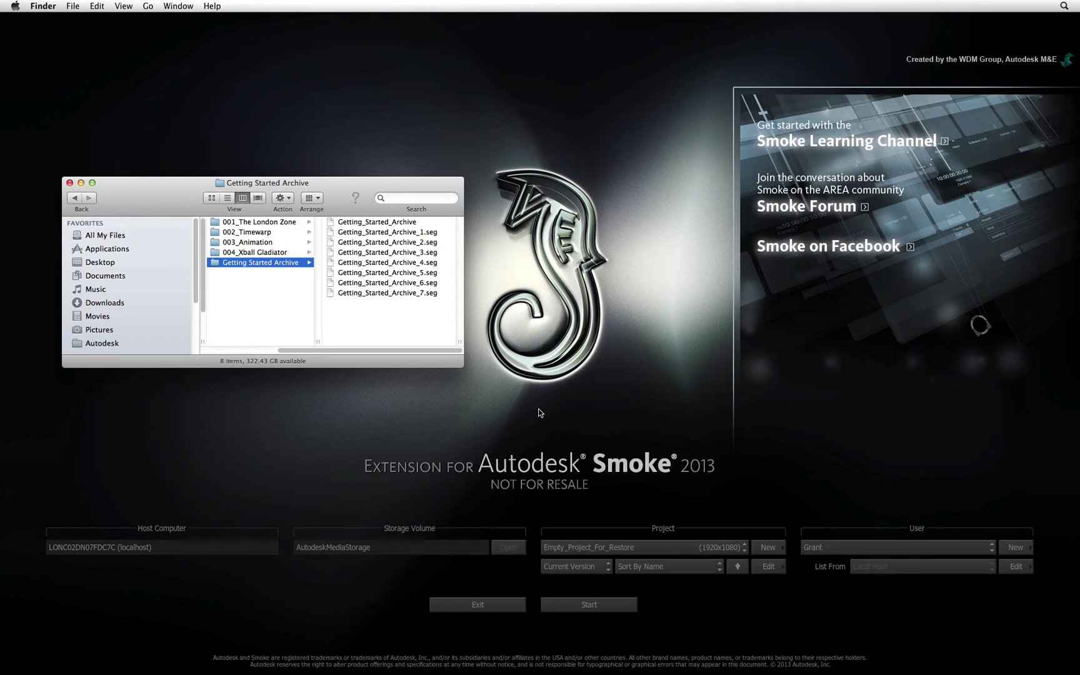
{"action": "left_click_drag", "start_coordinate": [423, 326], "coordinate": [366, 212]}
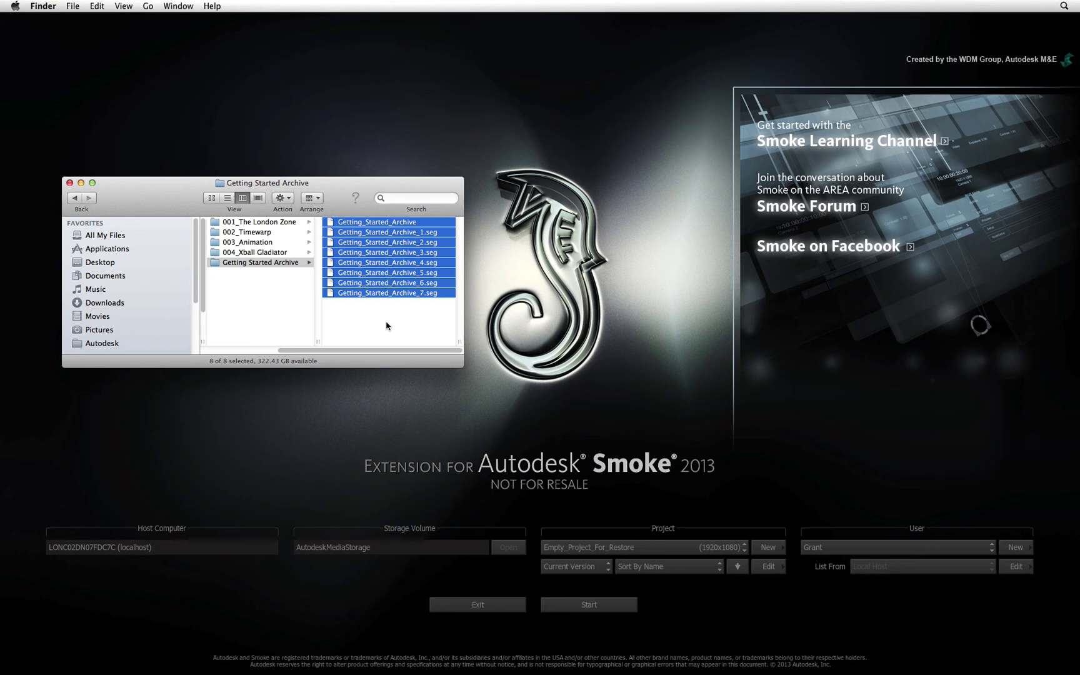
{"action": "left_click", "coordinate": [386, 326]}
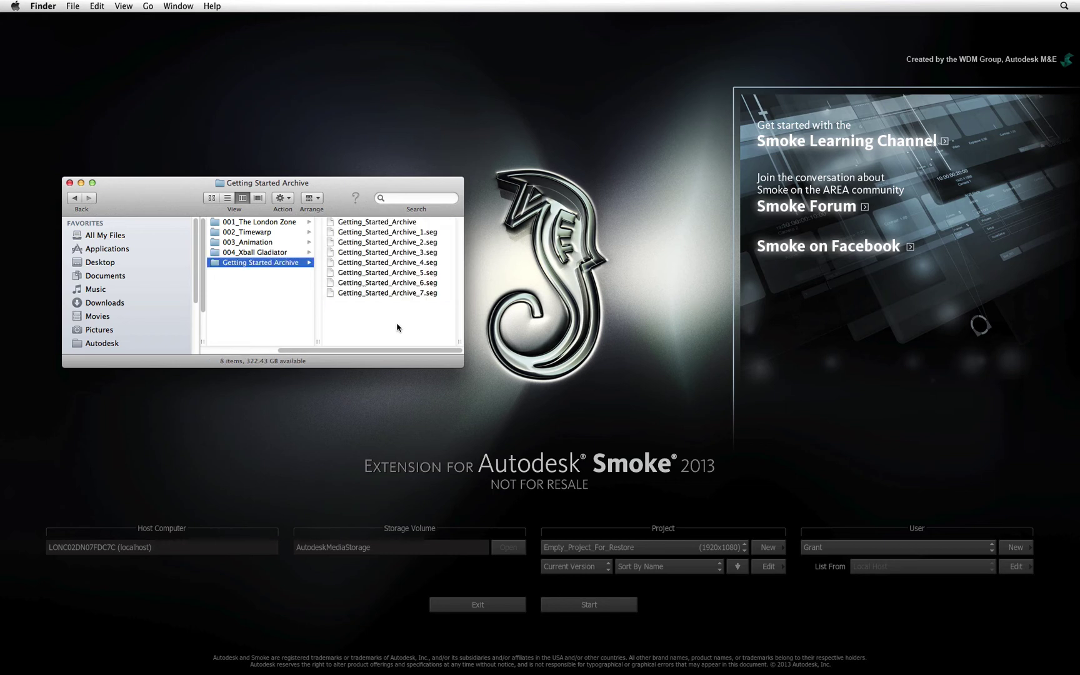
{"action": "left_click", "coordinate": [543, 419]}
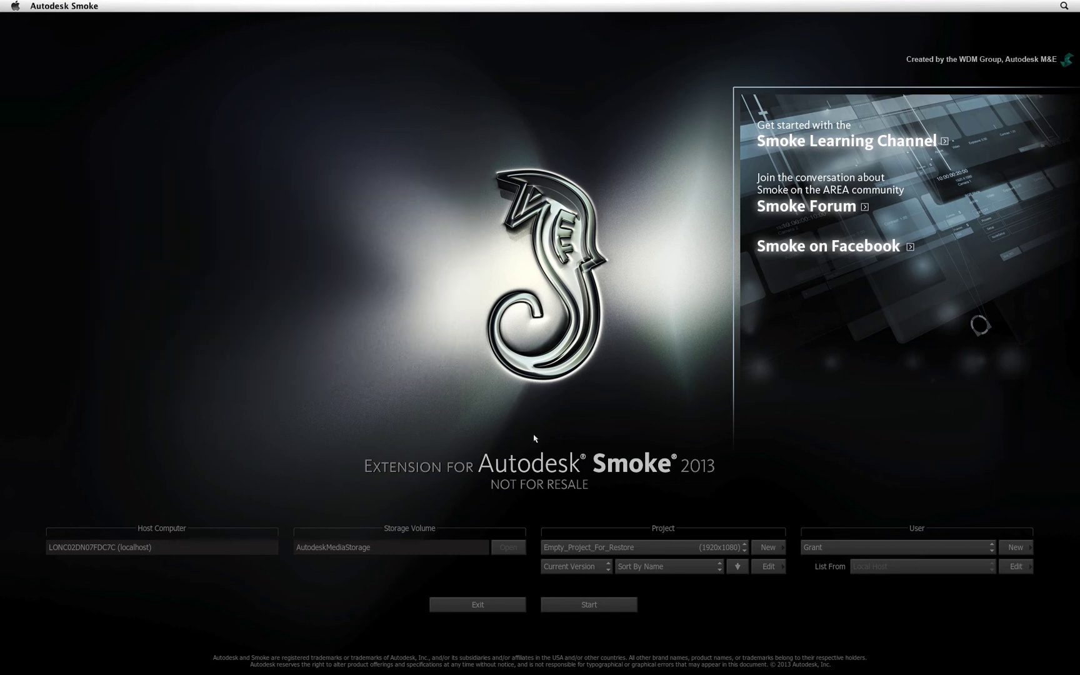
Choose Empty_Project_For_Restore from the Project list to work in
{"action": "left_click", "coordinate": [685, 552]}
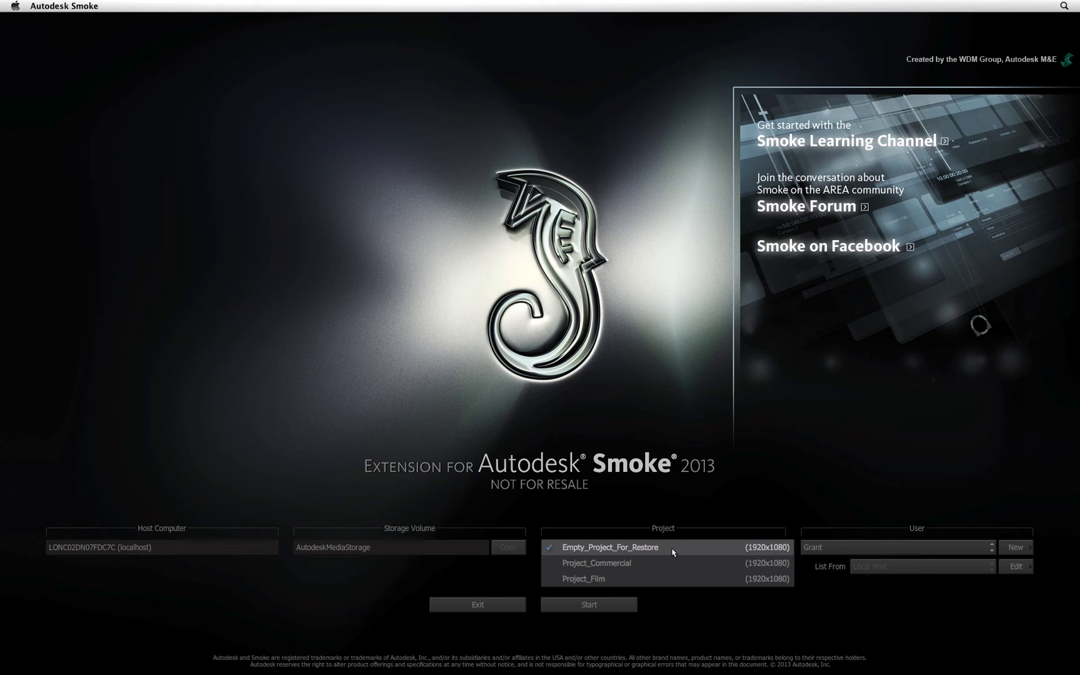
{"action": "left_click", "coordinate": [671, 549]}
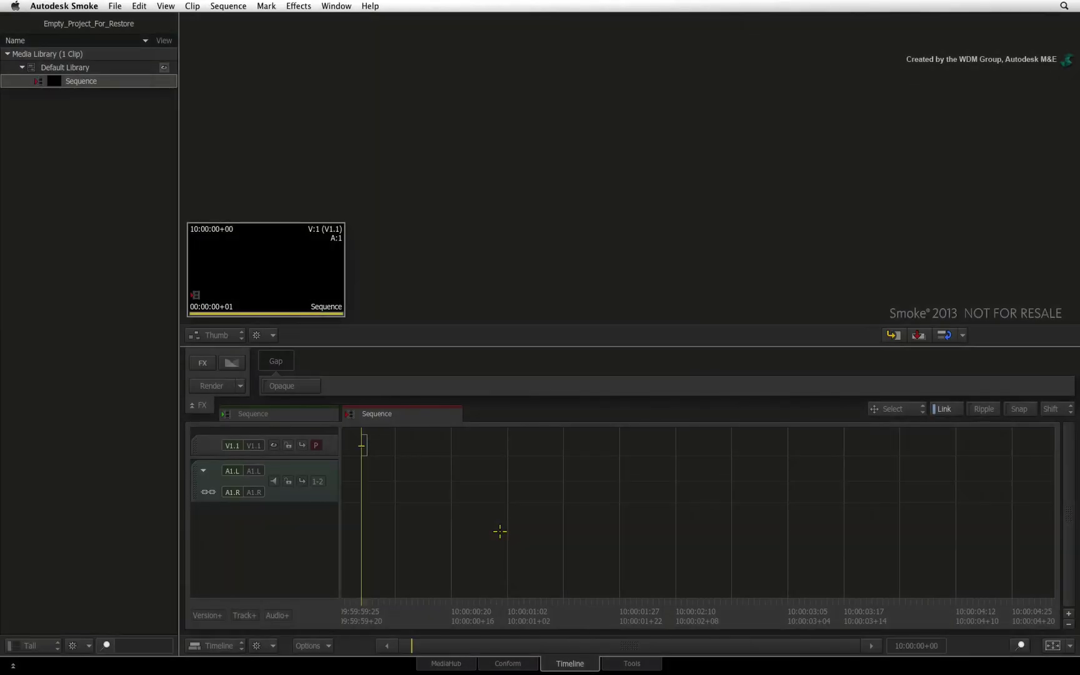
In MediaHub Archives, go to SmokeTraining / Getting_Started_2013_ext1 / Getting Started Archive and select Getting_Started_Archive
{"action": "left_click", "coordinate": [469, 663]}
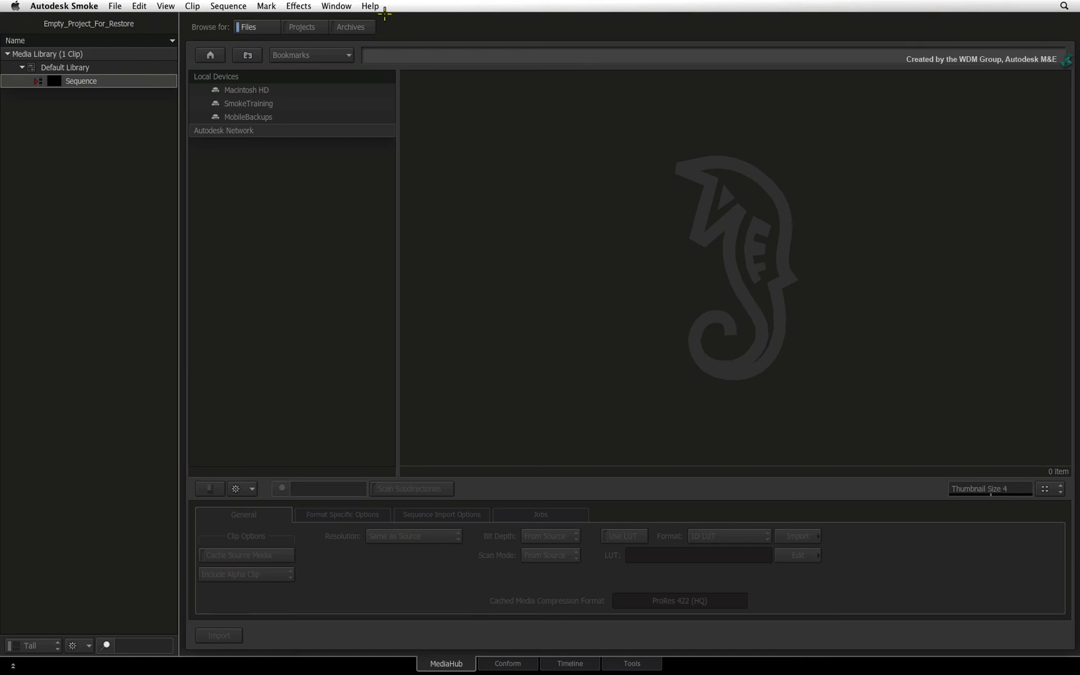
{"action": "left_click", "coordinate": [362, 26]}
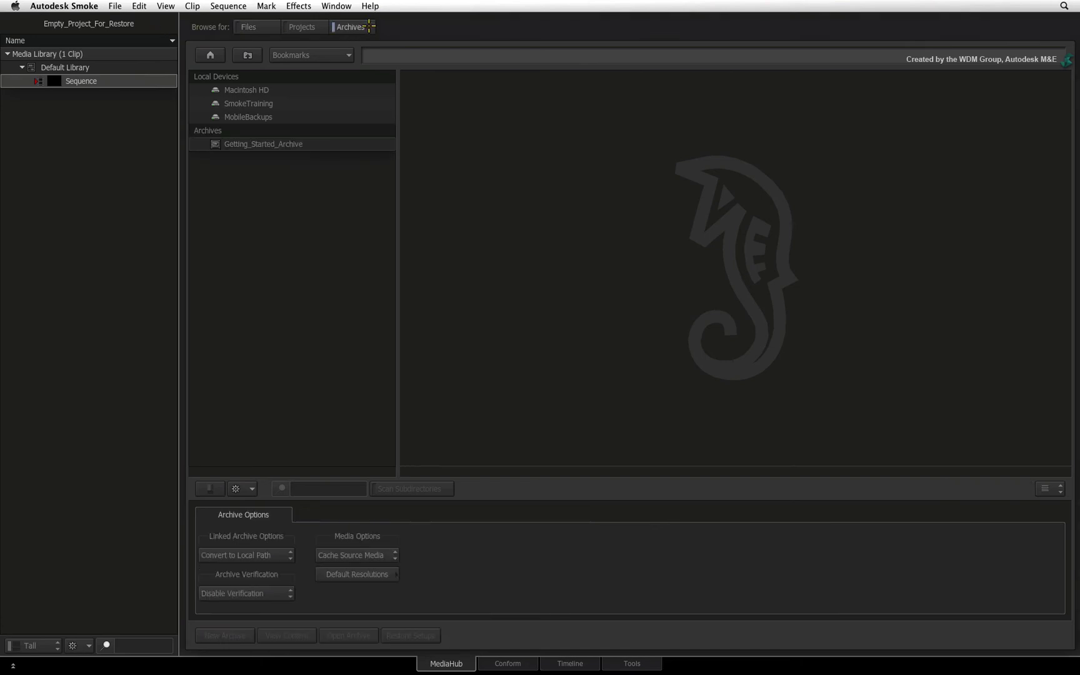
{"action": "double_click", "coordinate": [277, 103]}
{"action": "double_click", "coordinate": [280, 184]}
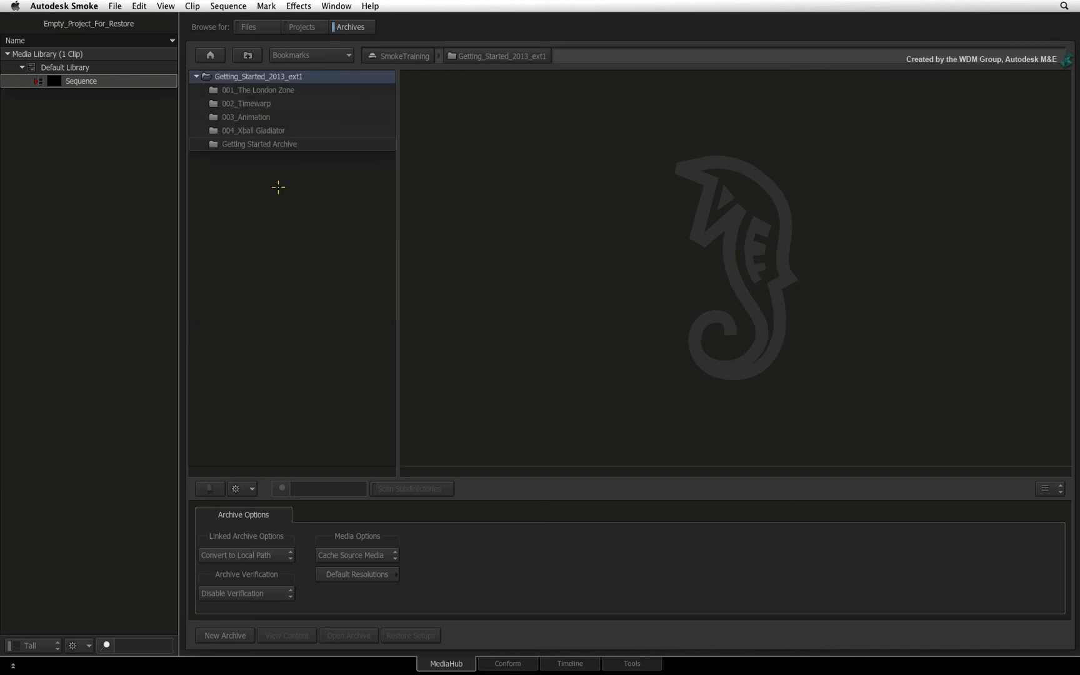
{"action": "double_click", "coordinate": [279, 145]}
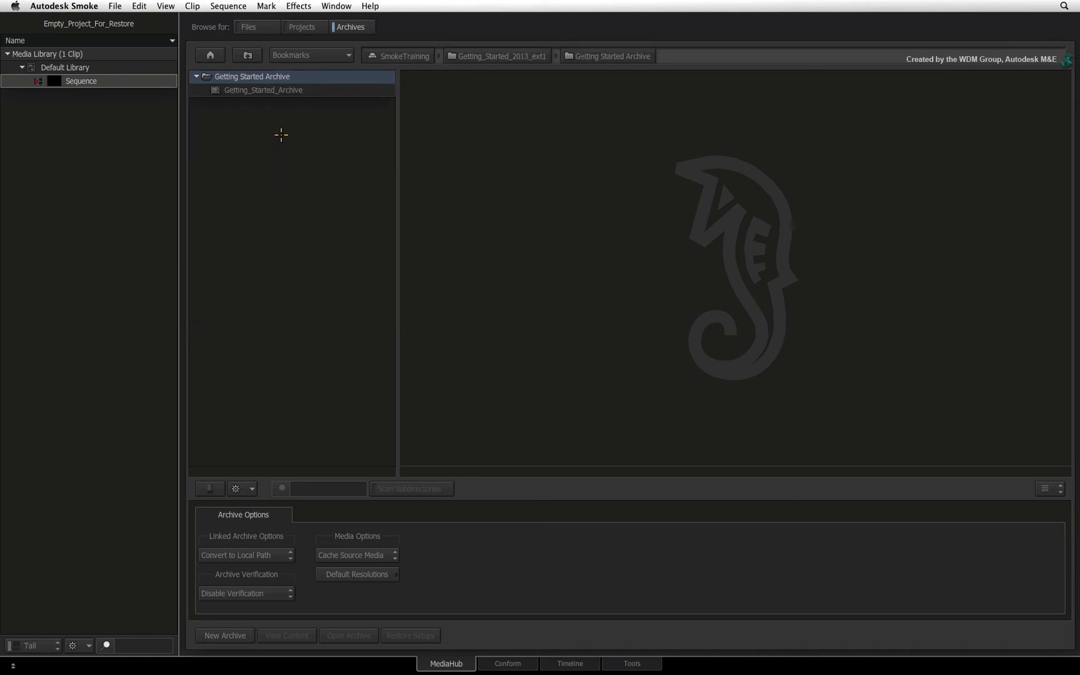
{"action": "left_click", "coordinate": [321, 90]}
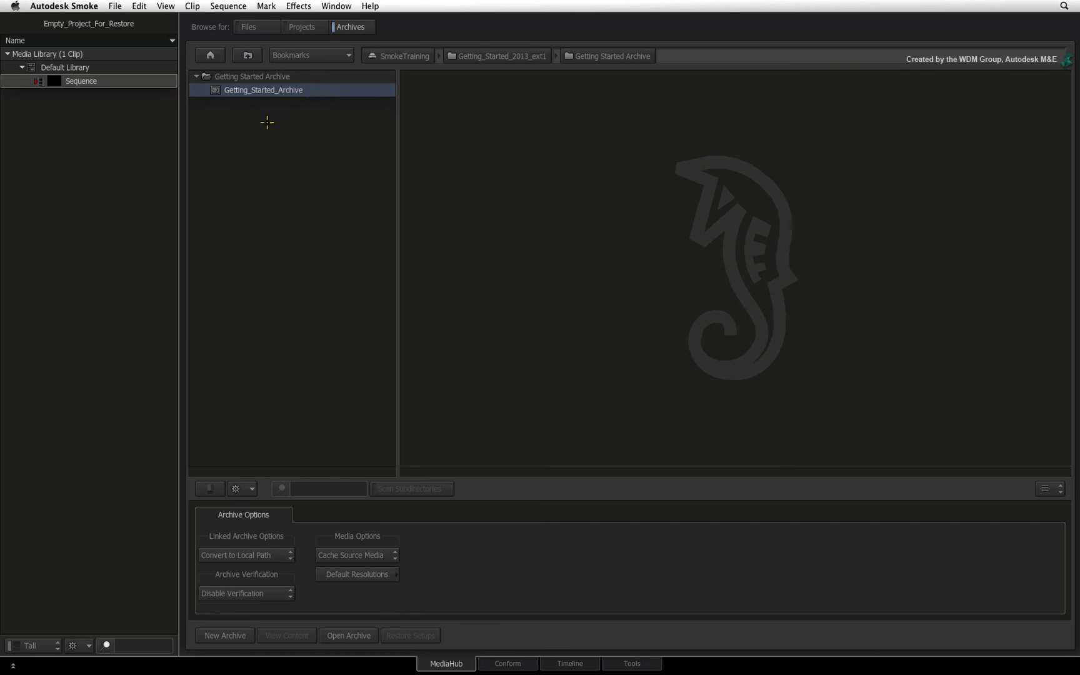
Open Getting_Started_Archive, restore the Getting_Started project from its session, then close the archive
{"action": "left_click", "coordinate": [351, 636]}
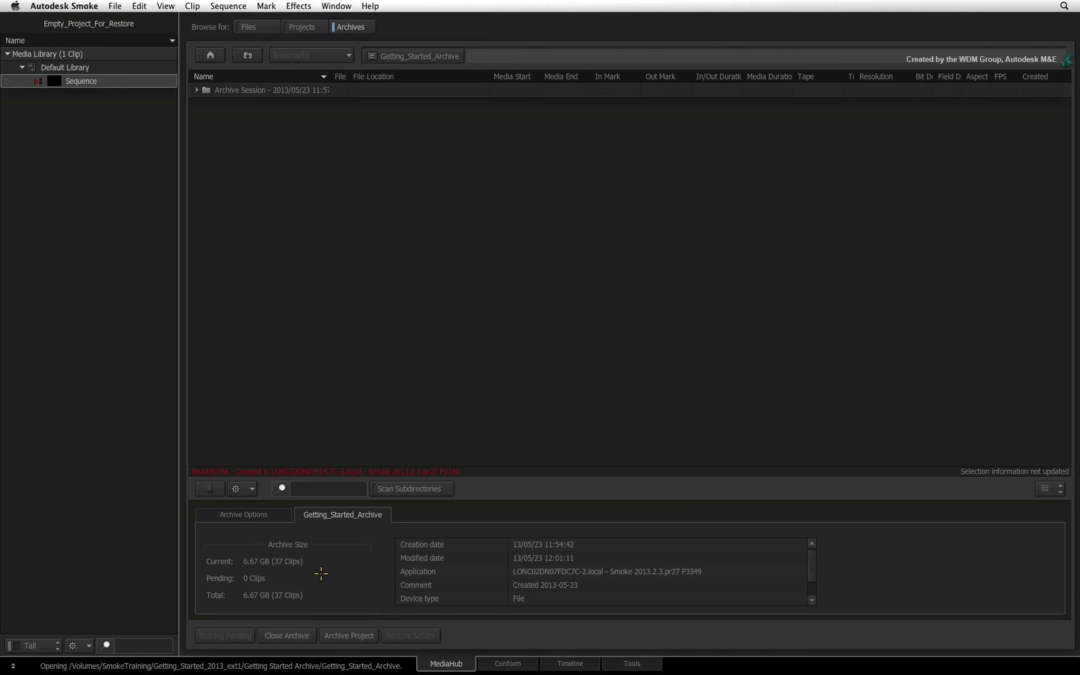
{"action": "left_click", "coordinate": [196, 89]}
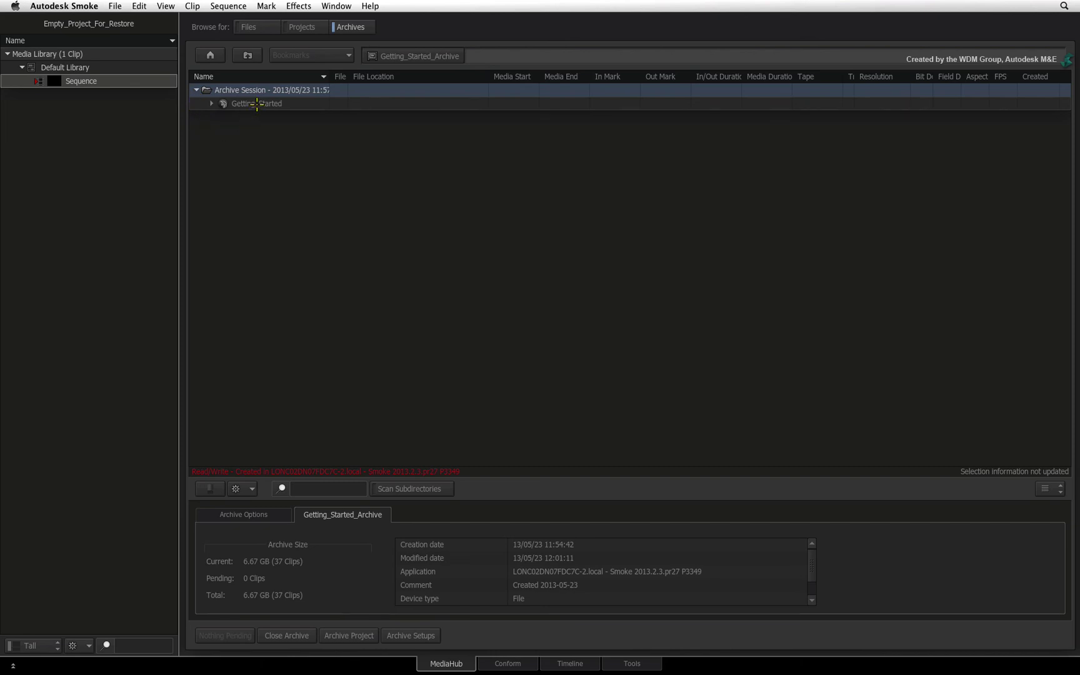
{"action": "left_click", "coordinate": [257, 104]}
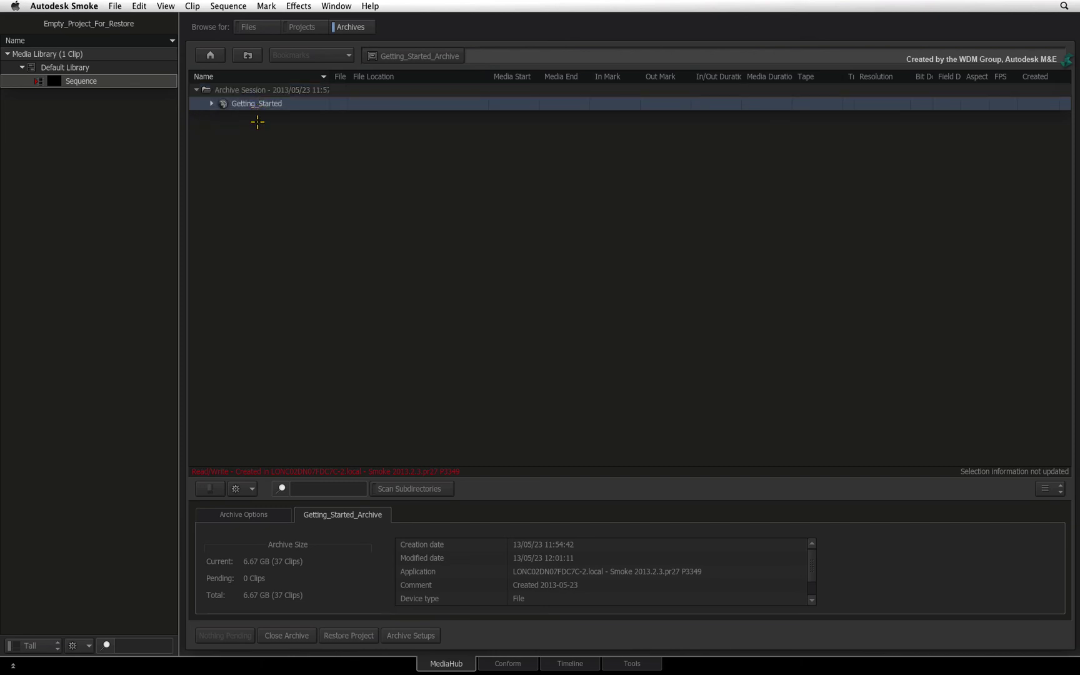
{"action": "left_click", "coordinate": [342, 635]}
{"action": "left_click", "coordinate": [290, 638]}
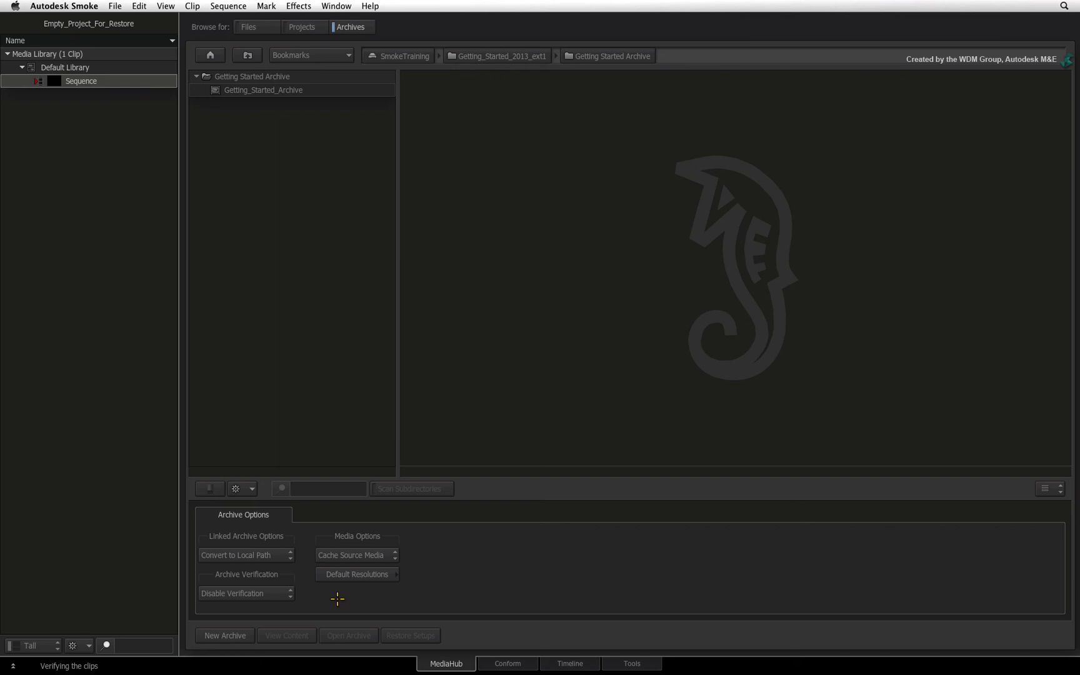
Load the restored Getting_Started project via Project and User Settings, restoring its 37-clip media library
{"action": "left_click", "coordinate": [115, 7]}
{"action": "left_click", "coordinate": [124, 38]}
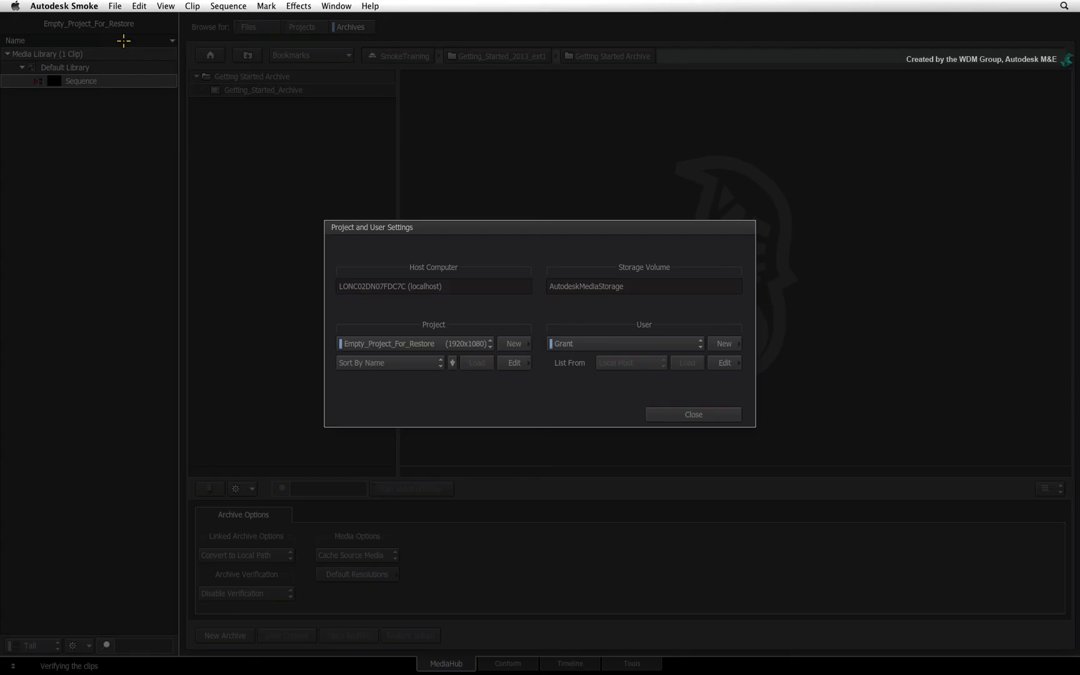
{"action": "left_click", "coordinate": [445, 344]}
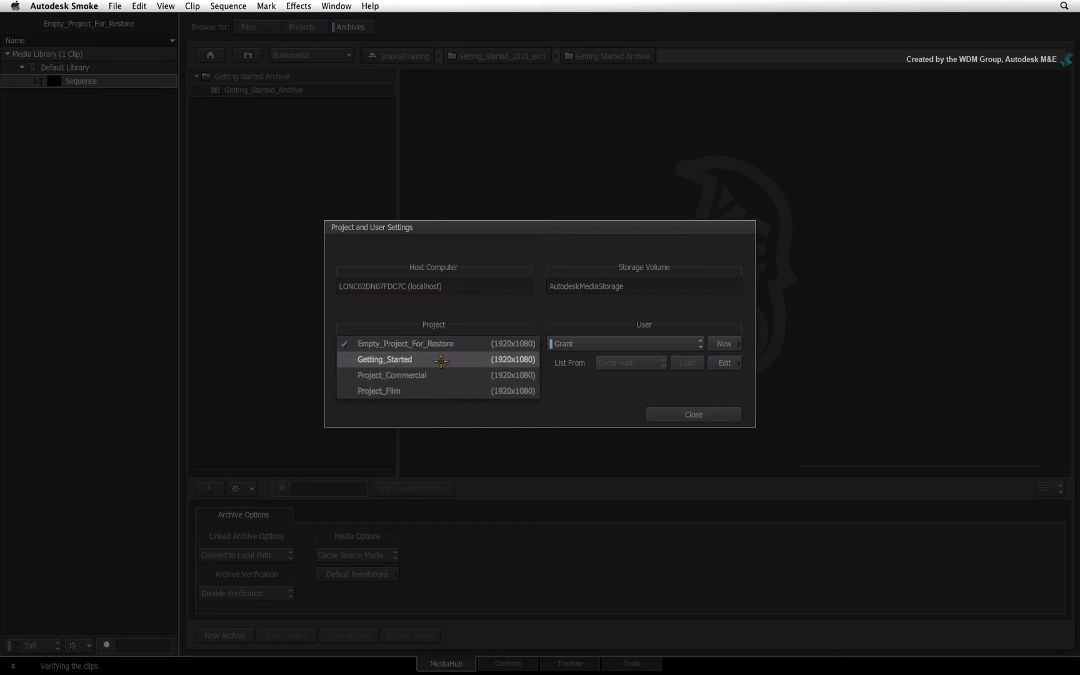
{"action": "left_click", "coordinate": [440, 360]}
{"action": "left_click", "coordinate": [477, 363]}
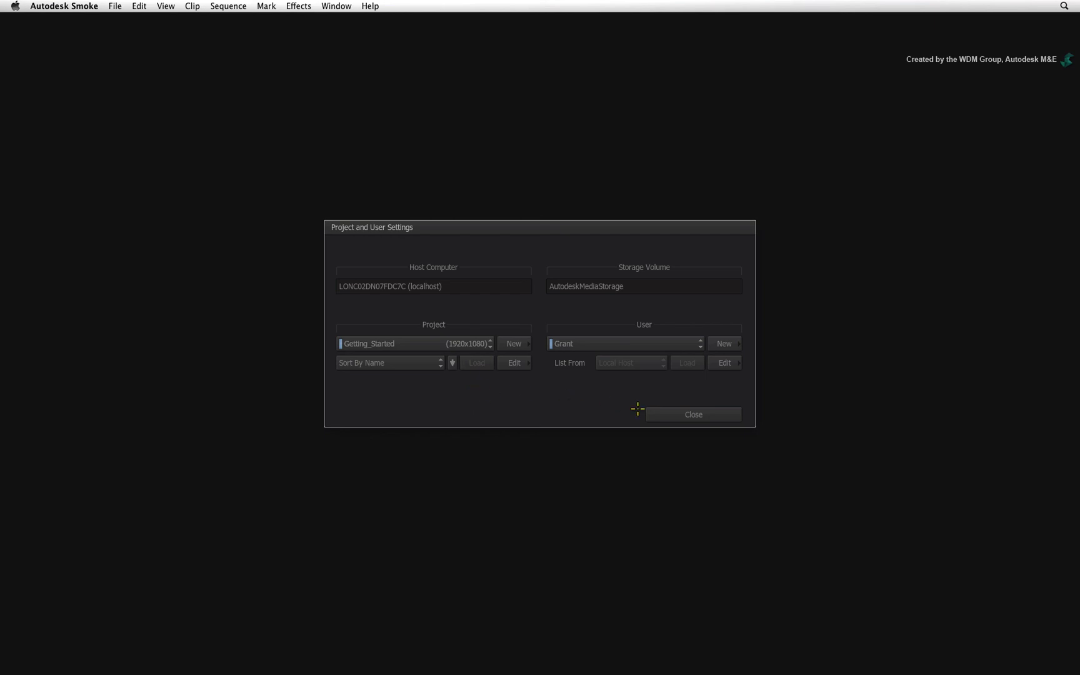
{"action": "left_click", "coordinate": [689, 414]}
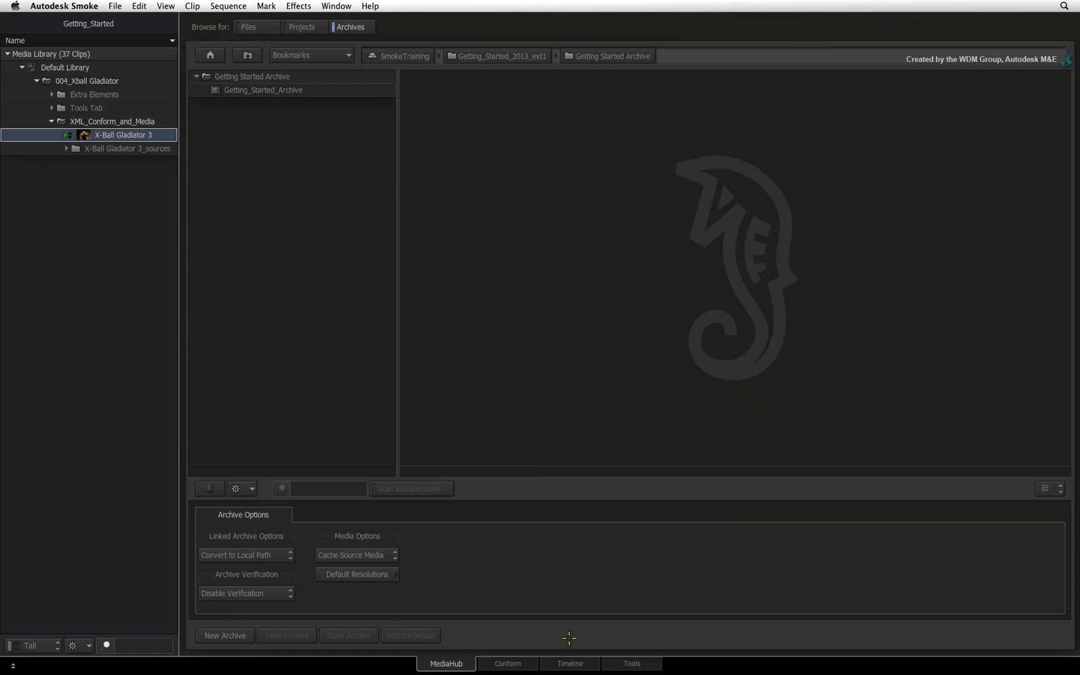
Display the X-Ball Gladiator 3 sequence on the timeline with its video and four audio tracks
{"action": "left_click", "coordinate": [550, 664]}
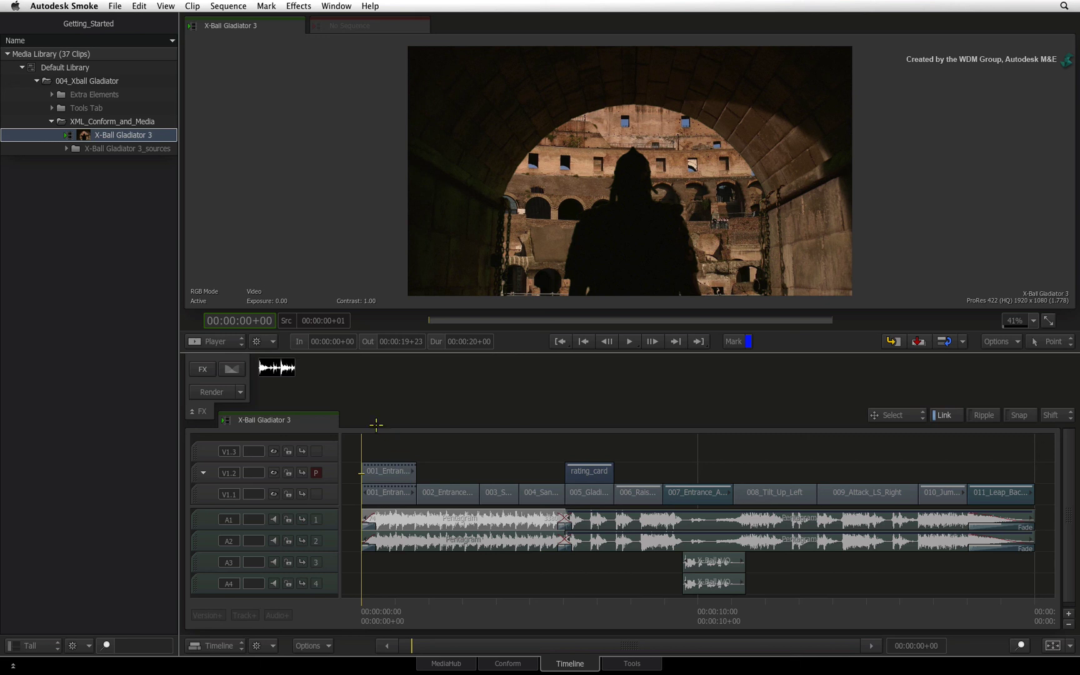